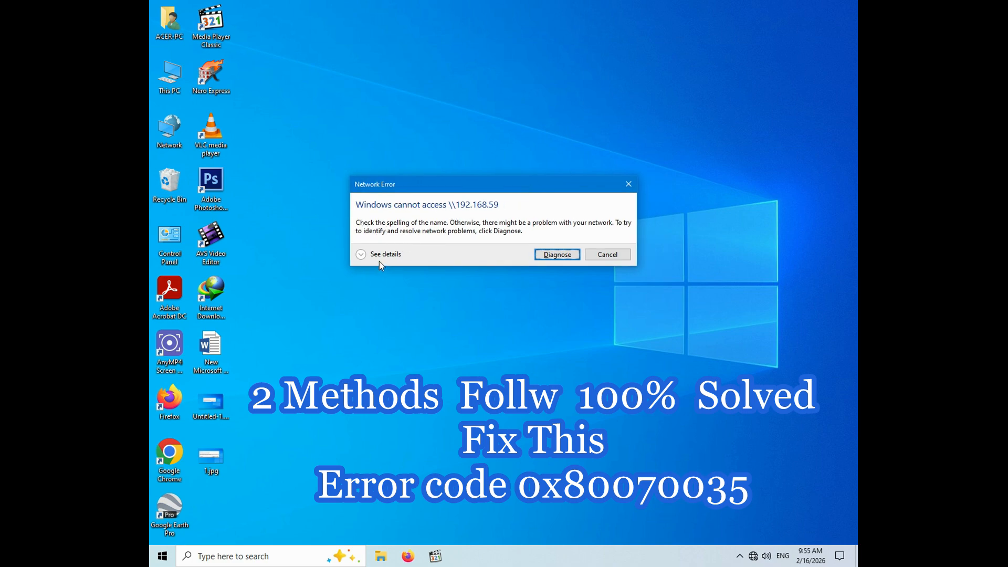
Show the details of the network error and open the Registry Editor with the Run command regedit
left_click(361, 254)
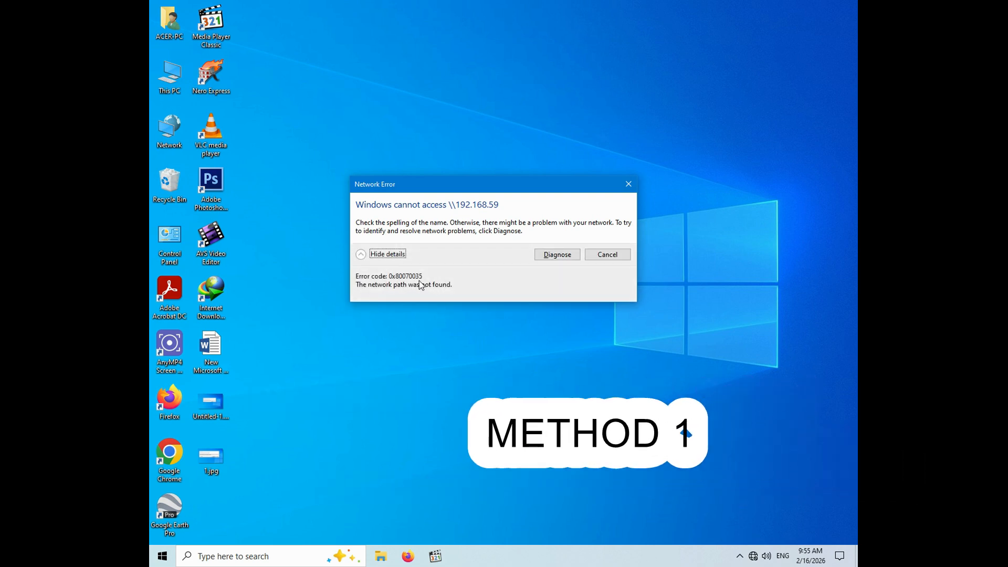
key("super+r")
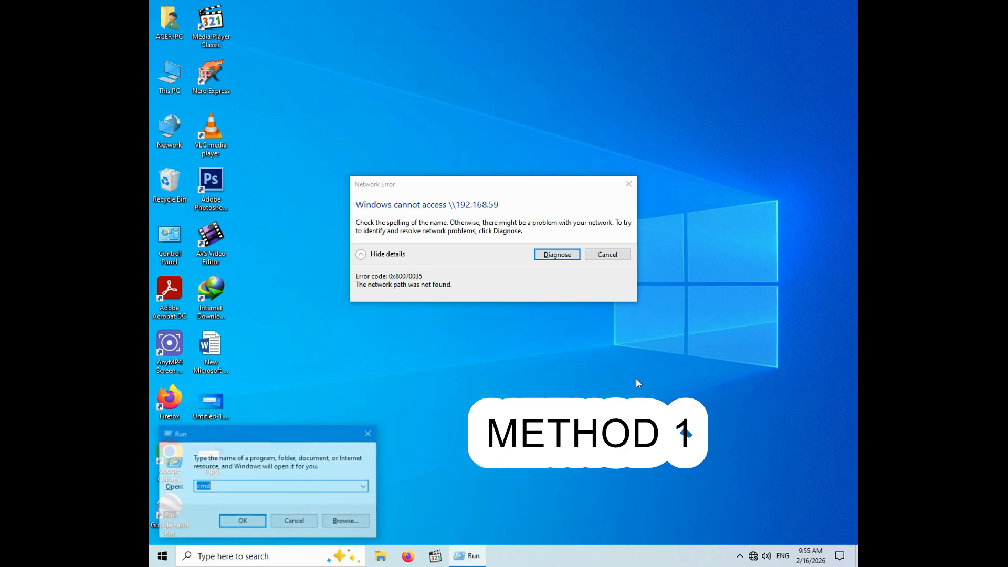
type("r")
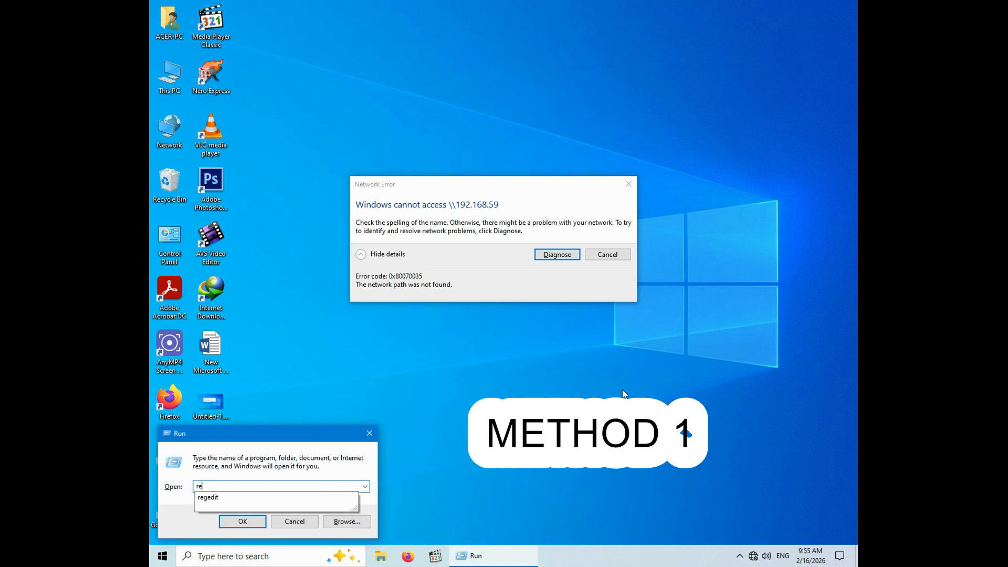
type("egedit")
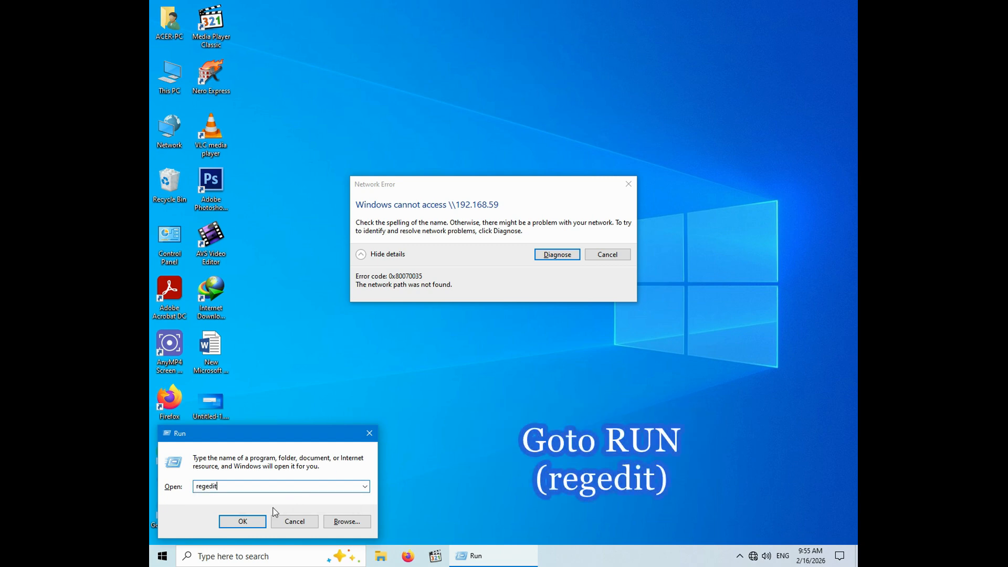
left_click(243, 522)
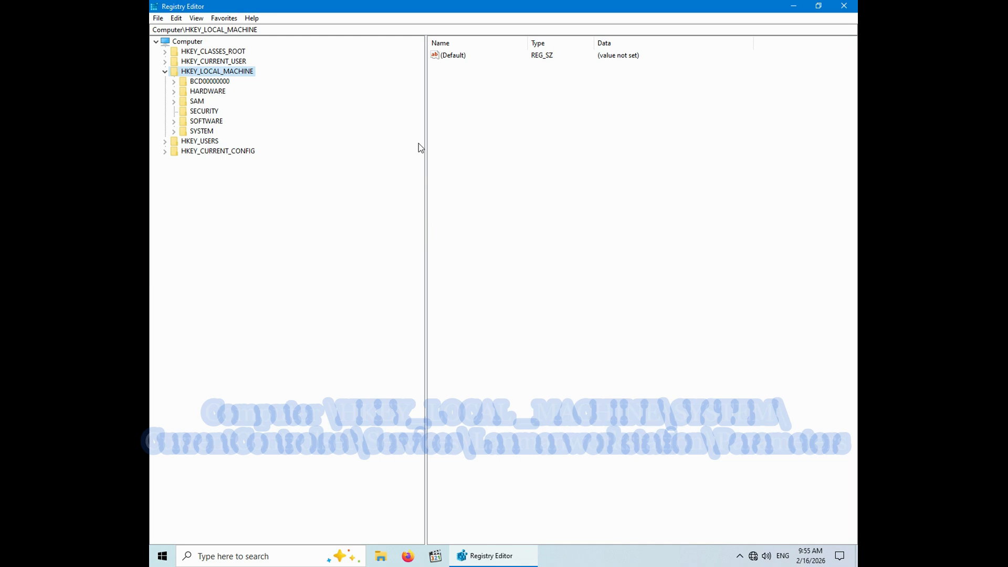
Expand the registry tree through HKEY_LOCAL_MACHINE, SYSTEM and CurrentControlSet to list the keys under Services
left_click(165, 71)
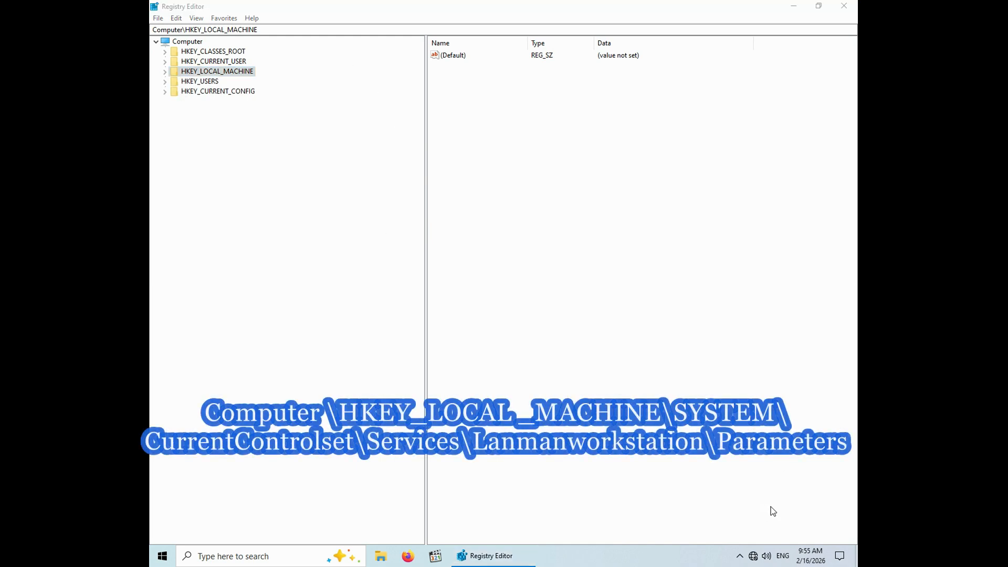
left_click(156, 41)
left_click(157, 41)
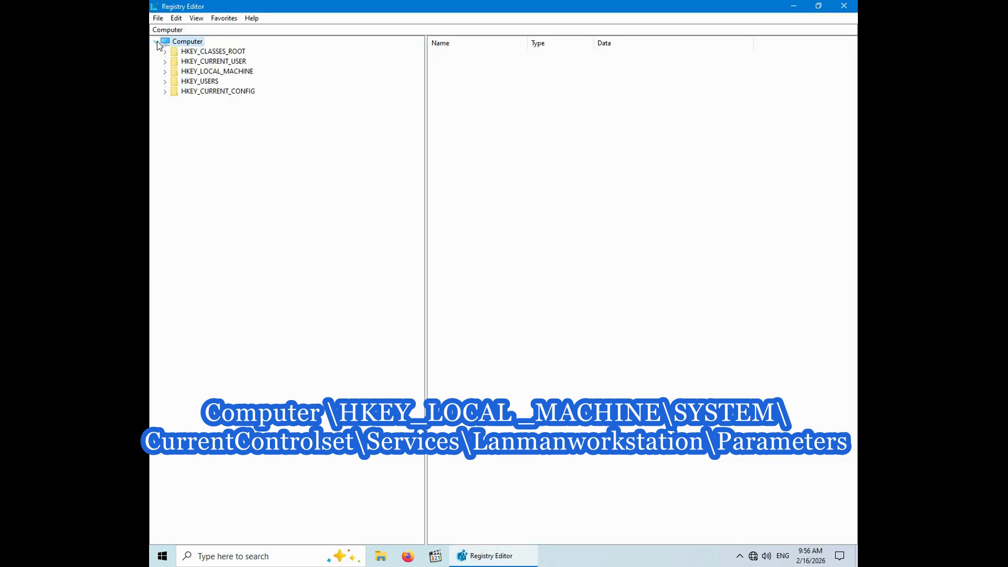
left_click(165, 71)
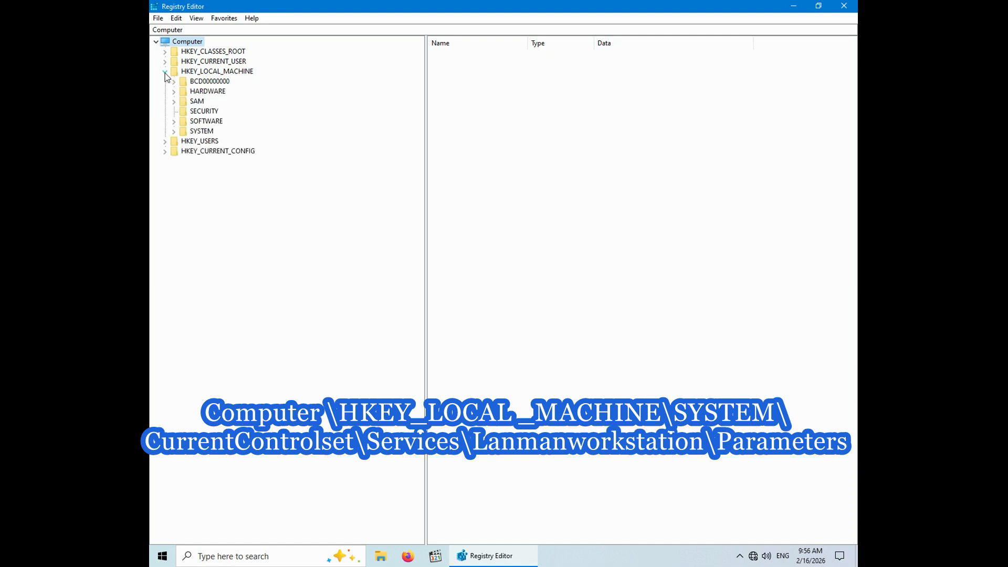
left_click(174, 132)
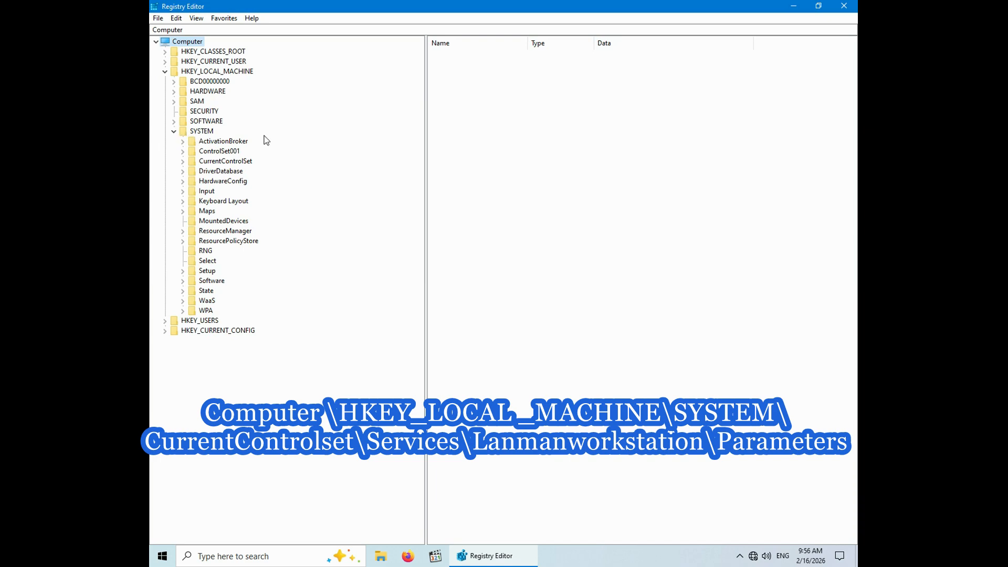
left_click_drag(426, 153, 337, 157)
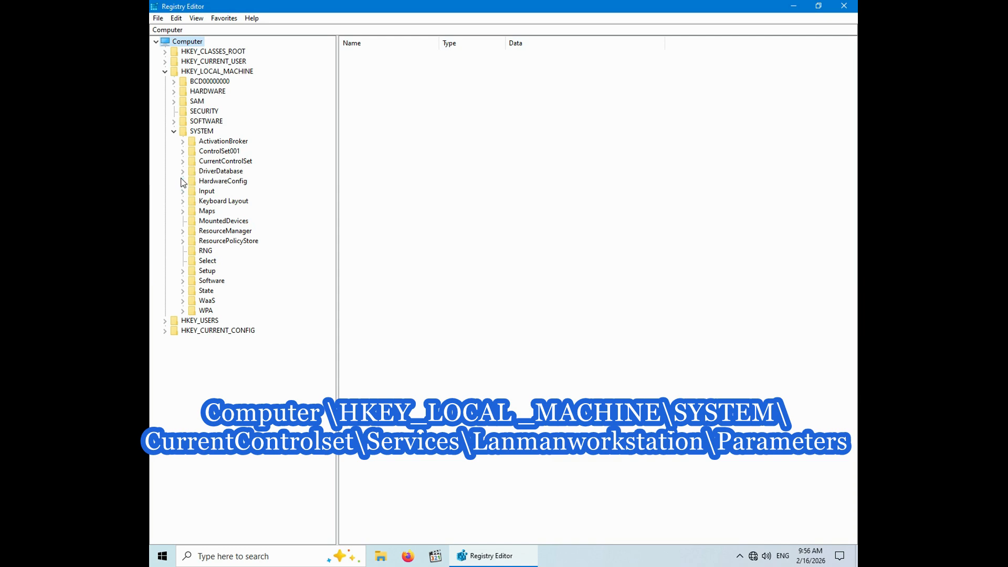
left_click(183, 161)
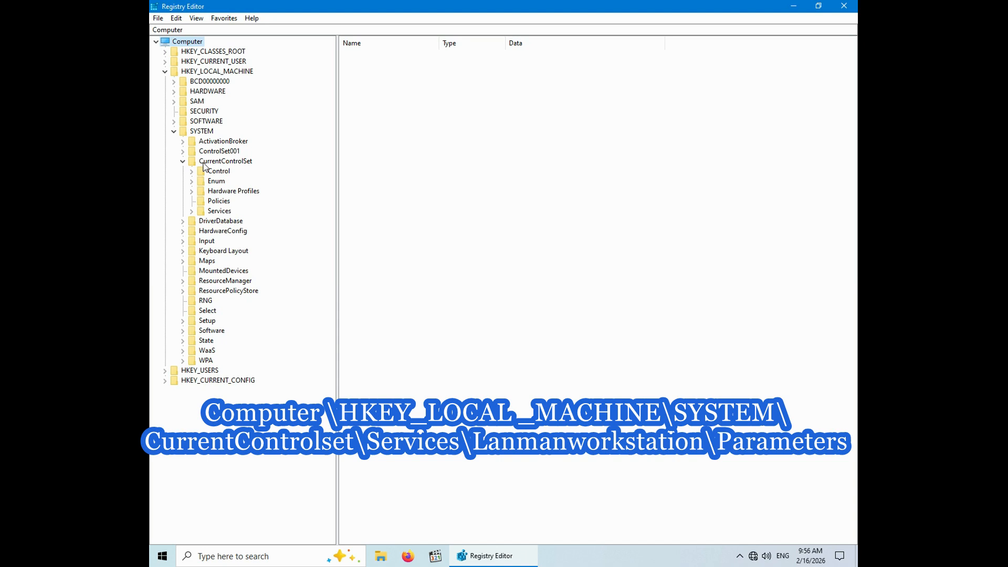
left_click(192, 212)
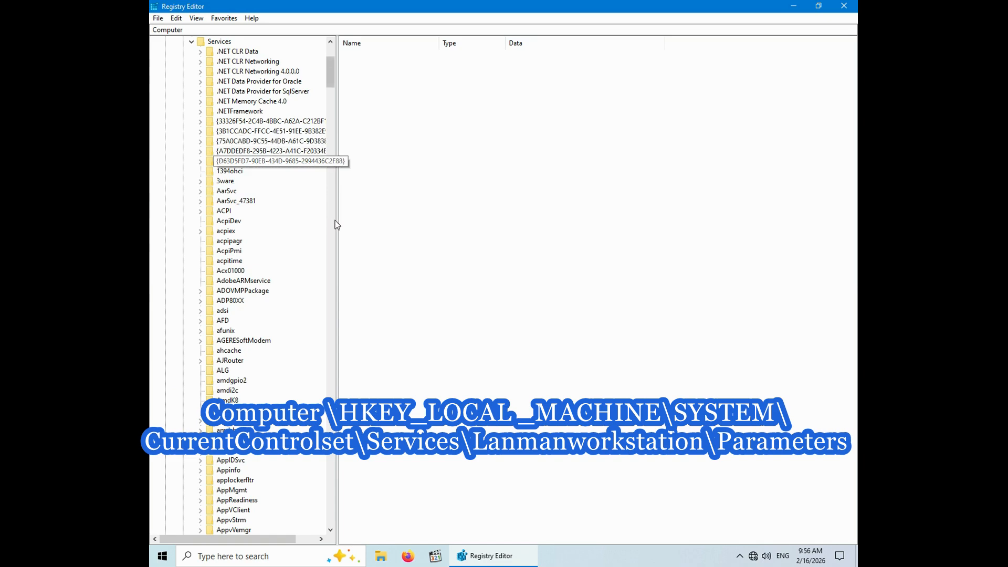
Locate LanmanWorkstation under the Services key, expand it and select its Parameters subkey
left_click_drag(339, 221, 405, 222)
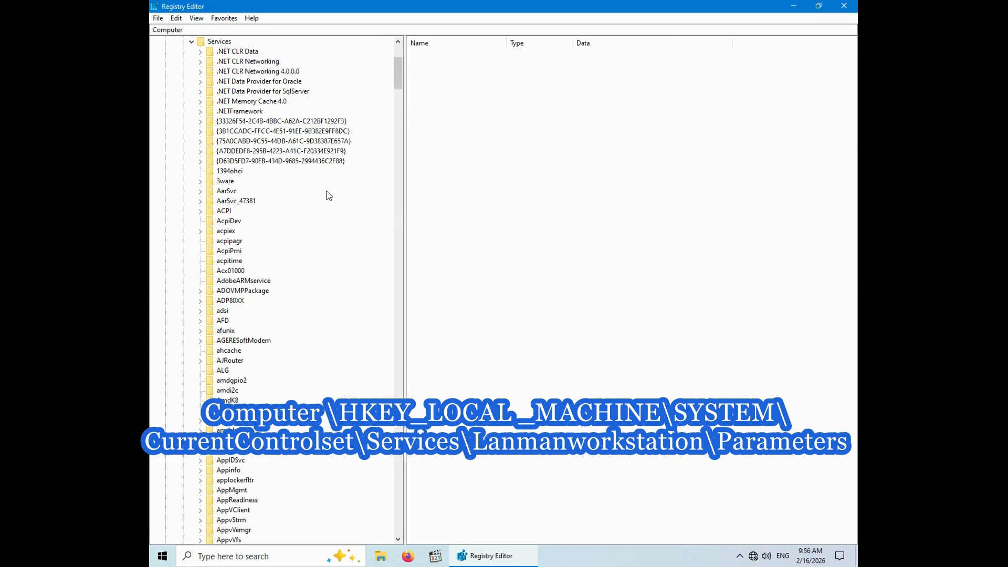
scroll(308, 215, "down", 20)
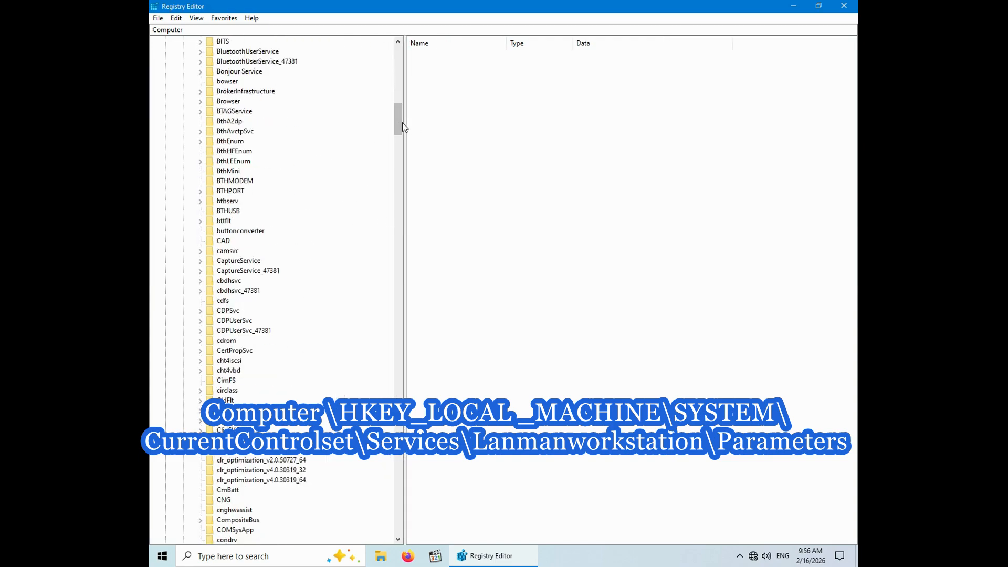
left_click_drag(402, 122, 387, 248)
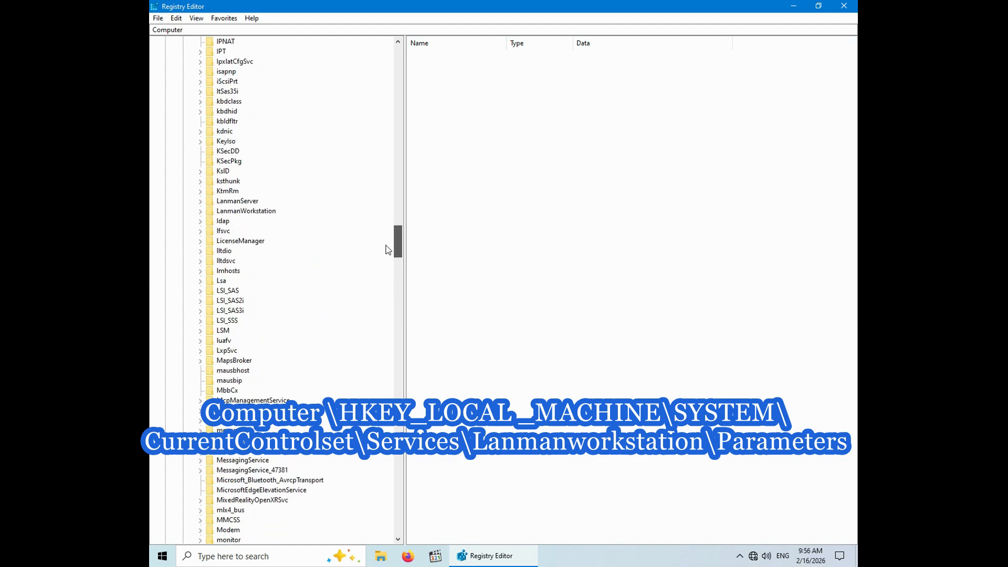
left_click(230, 211)
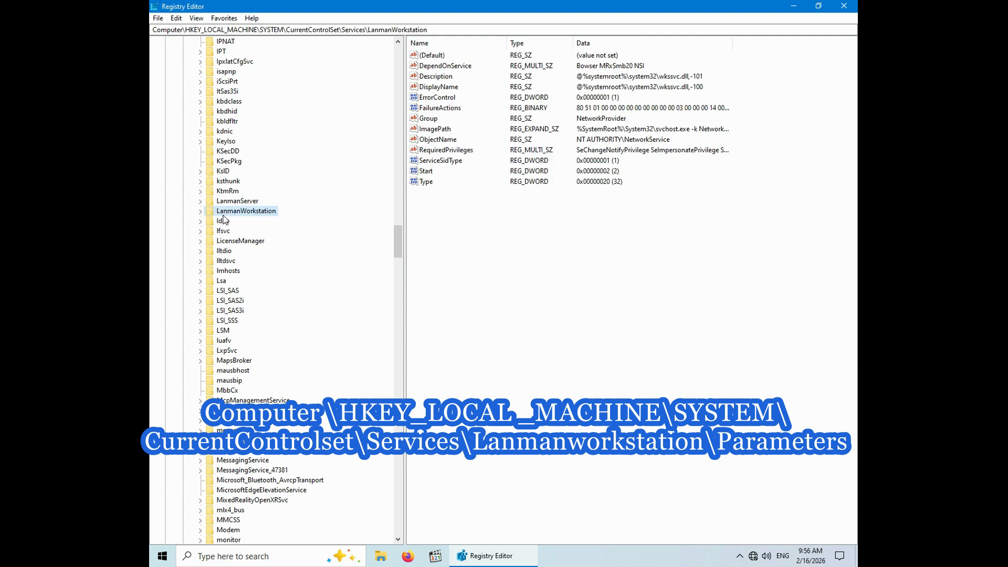
left_click(200, 212)
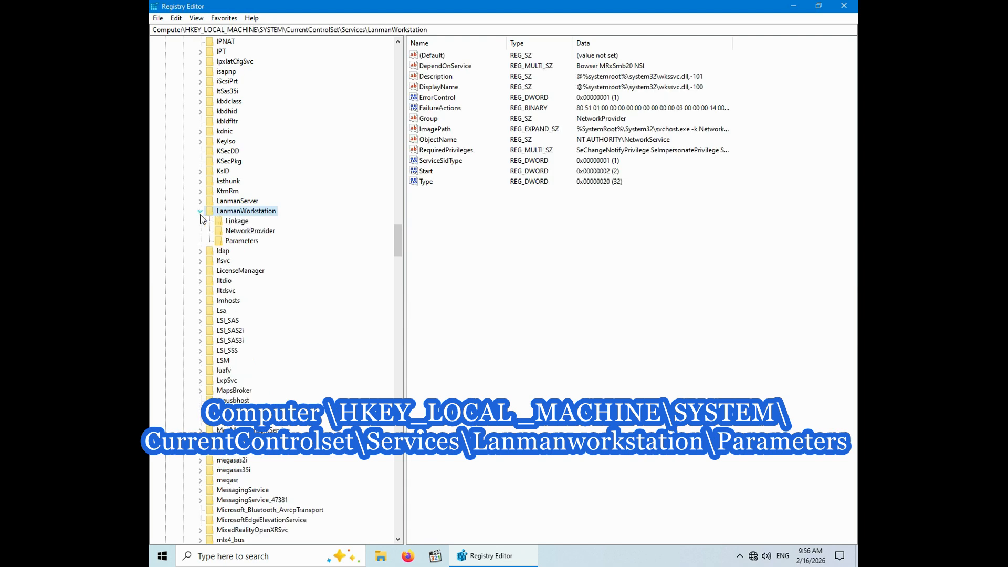
left_click(233, 242)
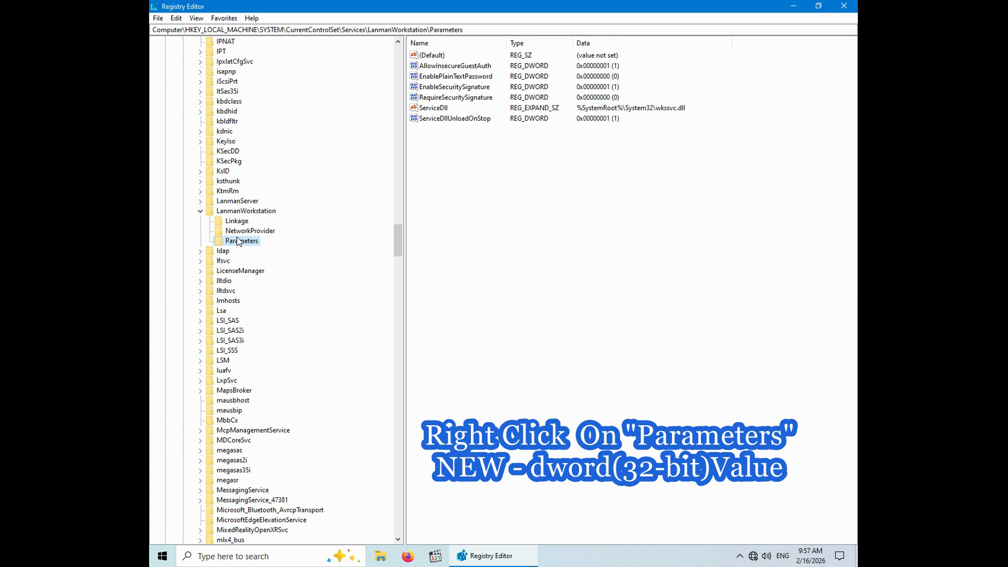
right_click(238, 243)
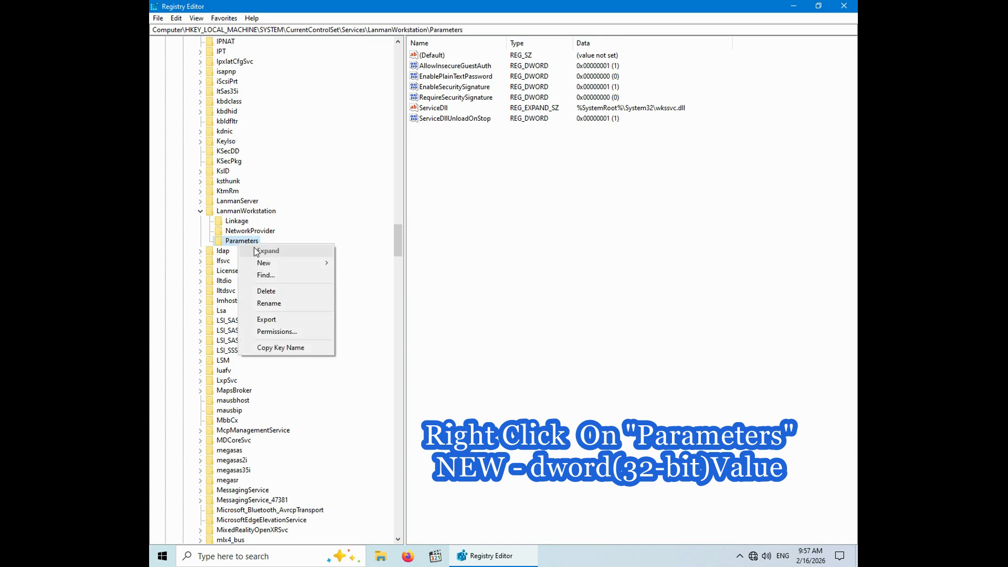
mouse_move(277, 263)
left_click(227, 244)
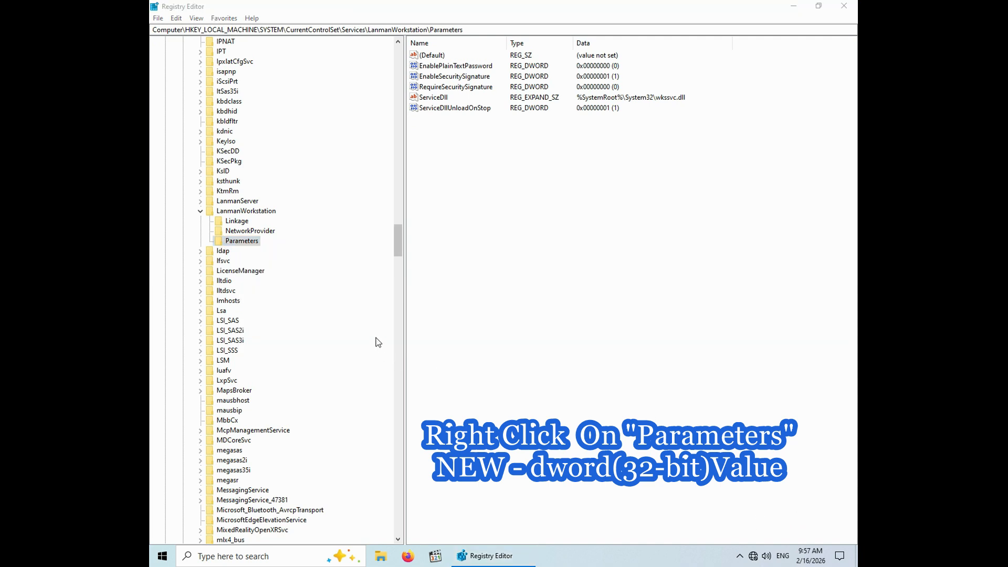
Create a new DWORD (32-bit) value named AllowInsecureGuestAuth in the LanmanWorkstation Parameters key
right_click(245, 242)
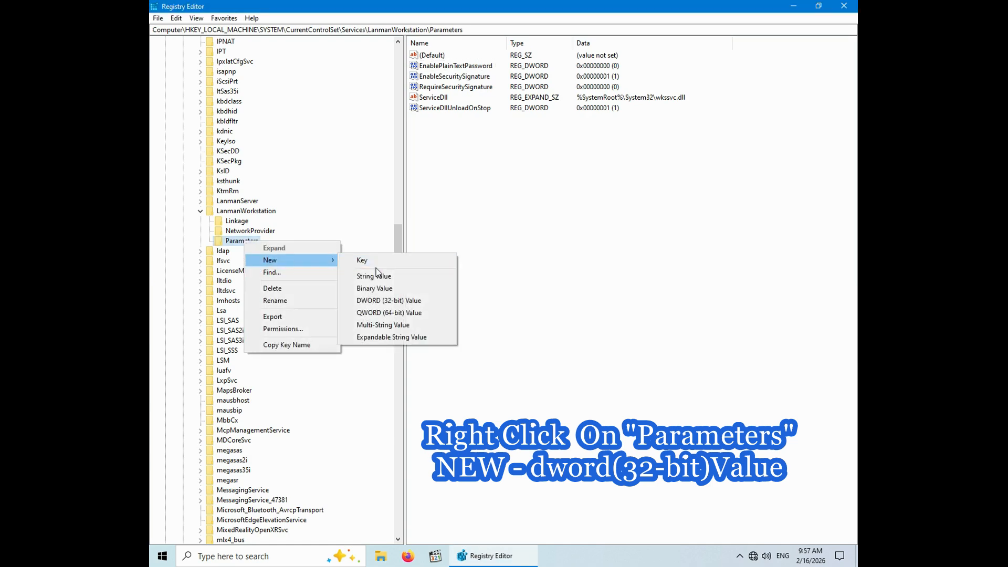
left_click(399, 301)
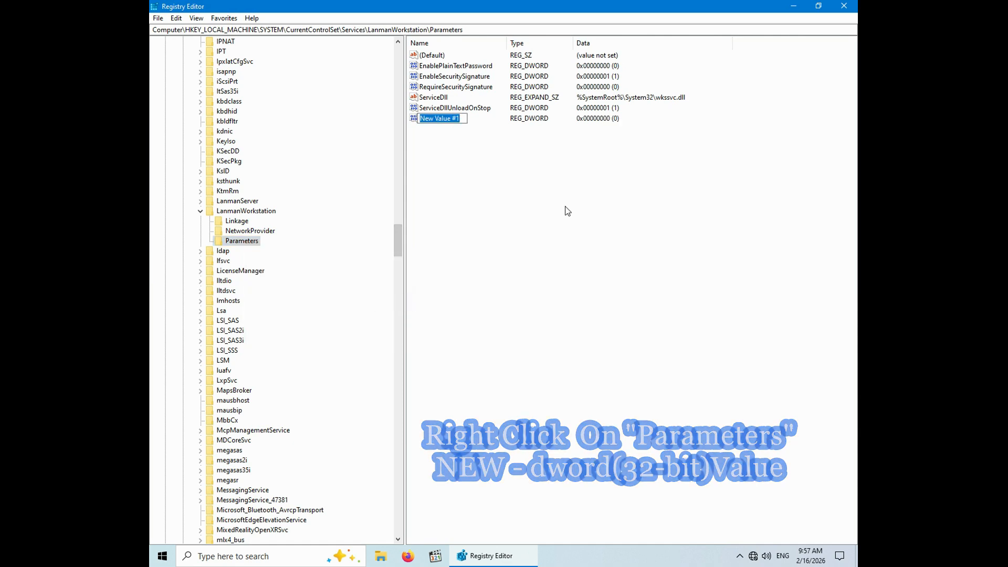
type("A")
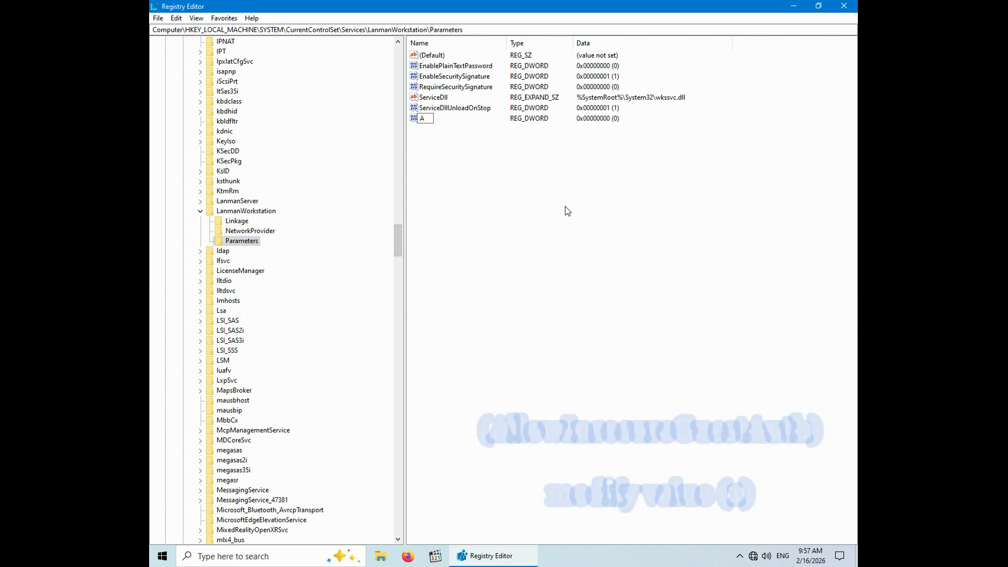
type("llow")
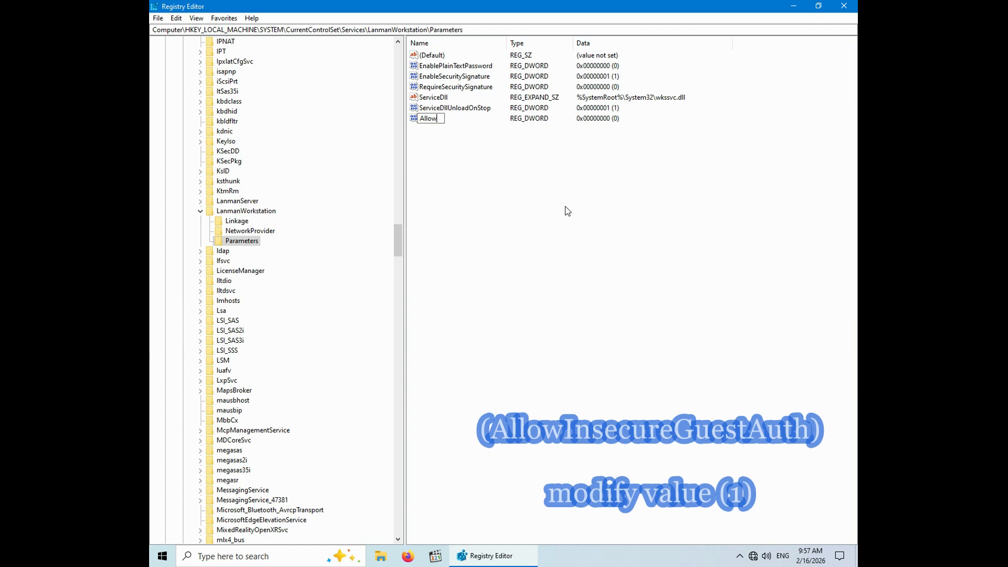
type("I")
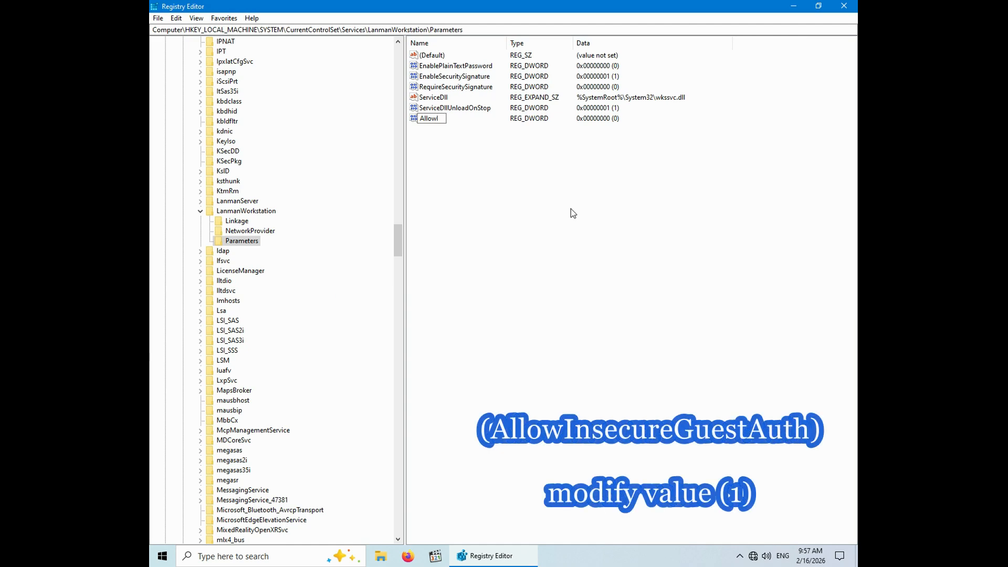
type("nsecureGuestAuth")
key("Return")
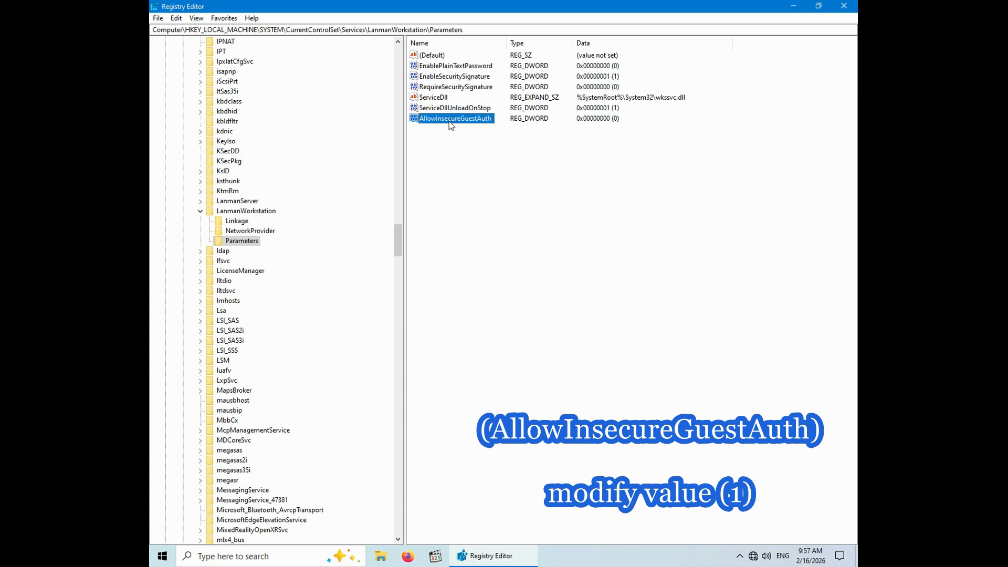
Set the value data of AllowInsecureGuestAuth to 1 with the hexadecimal base
right_click(450, 118)
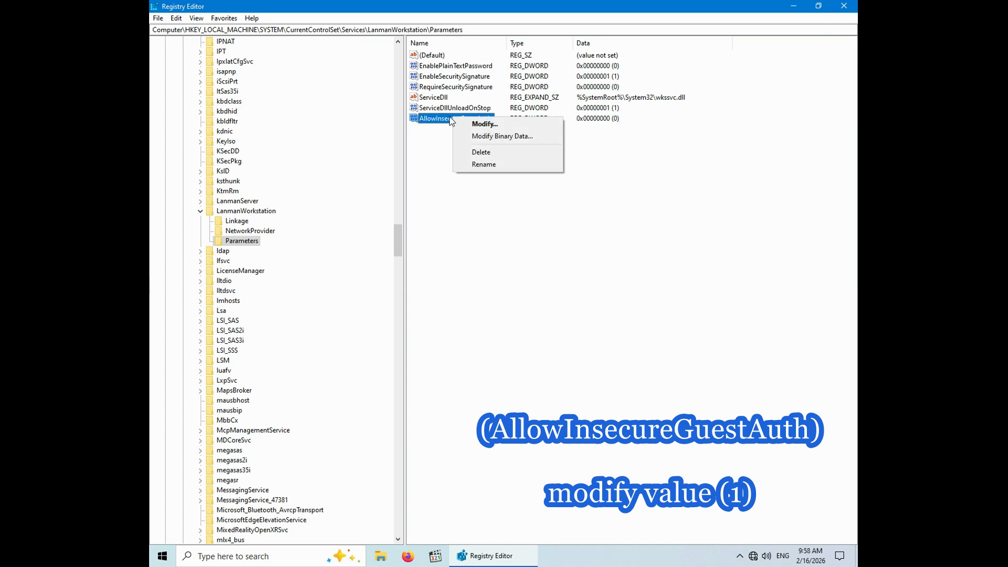
left_click(479, 125)
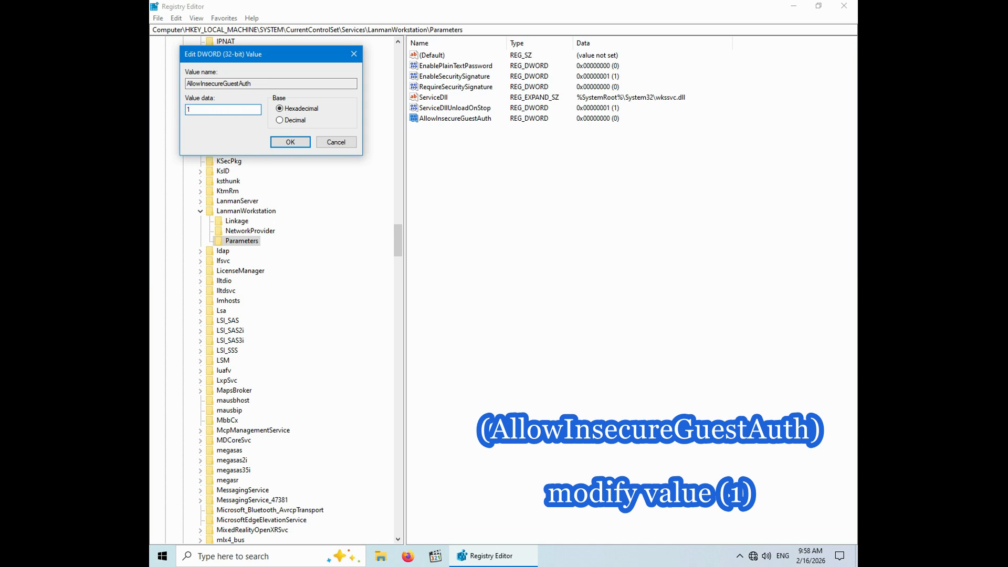
left_click(290, 142)
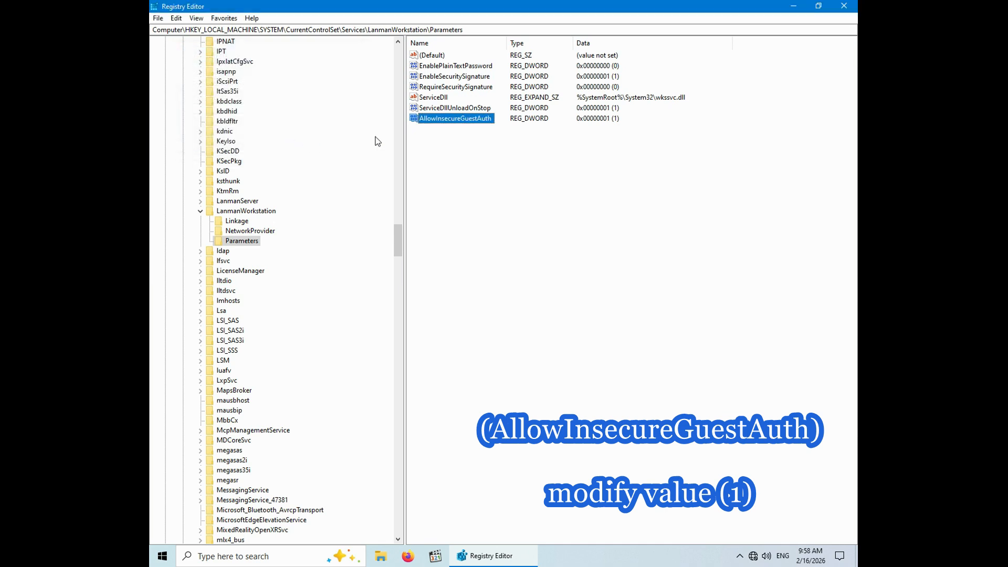
Widen the Name column slightly and reopen AllowInsecureGuestAuth to check its value data
left_click_drag(507, 42, 529, 42)
left_click(478, 133)
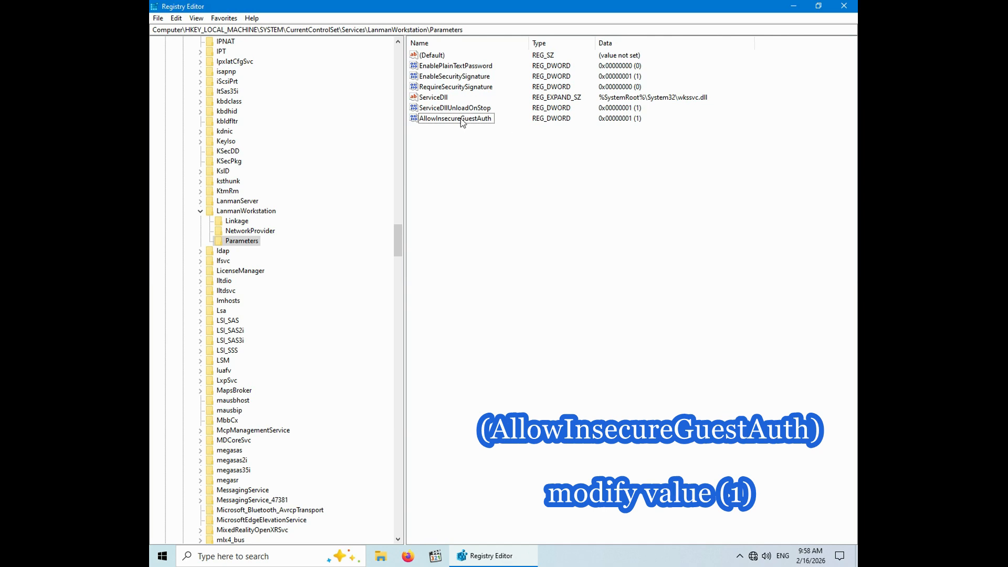
right_click(463, 121)
left_click(502, 127)
left_click(226, 110)
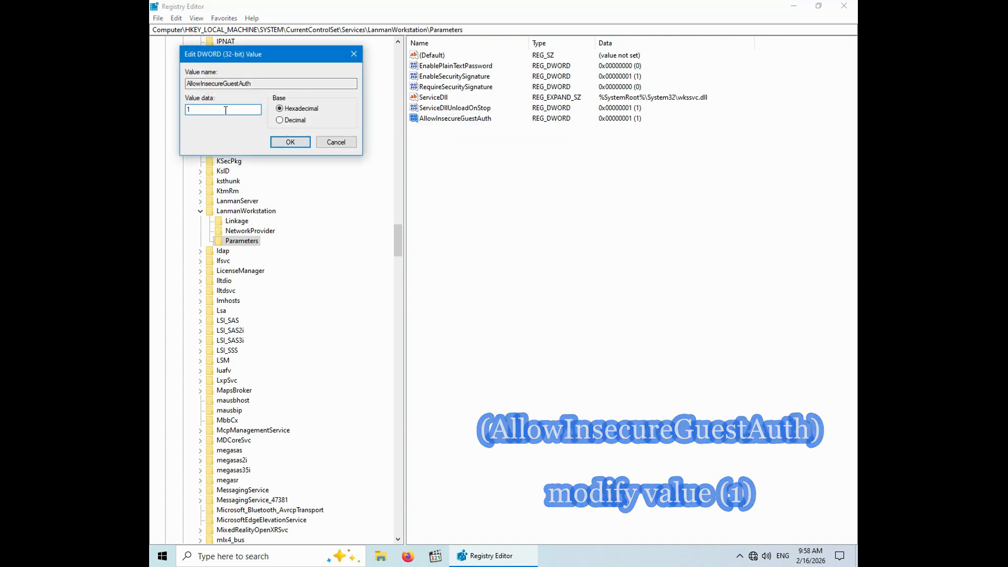
left_click(292, 143)
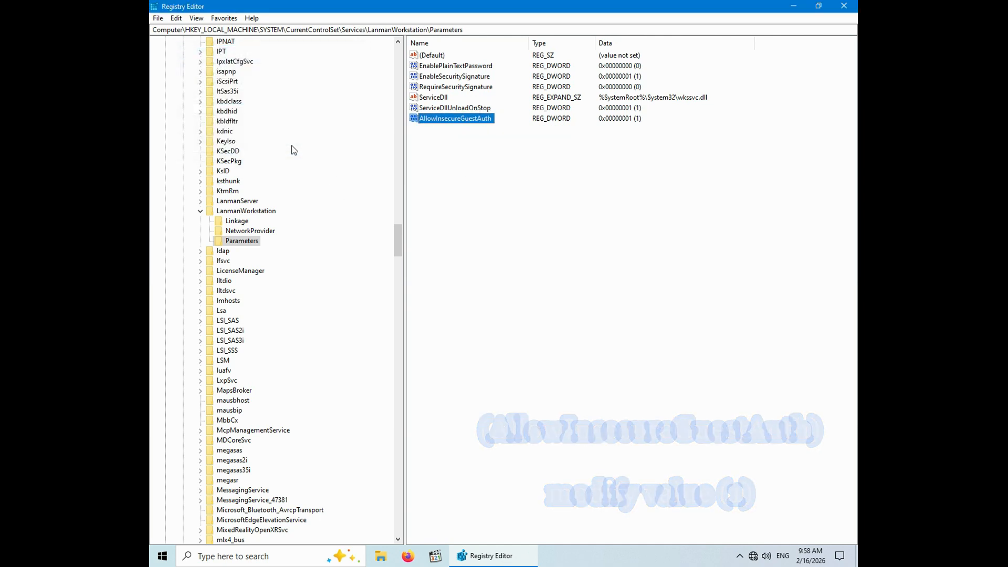
Close the Registry Editor and dismiss the Network Error message
left_click(848, 6)
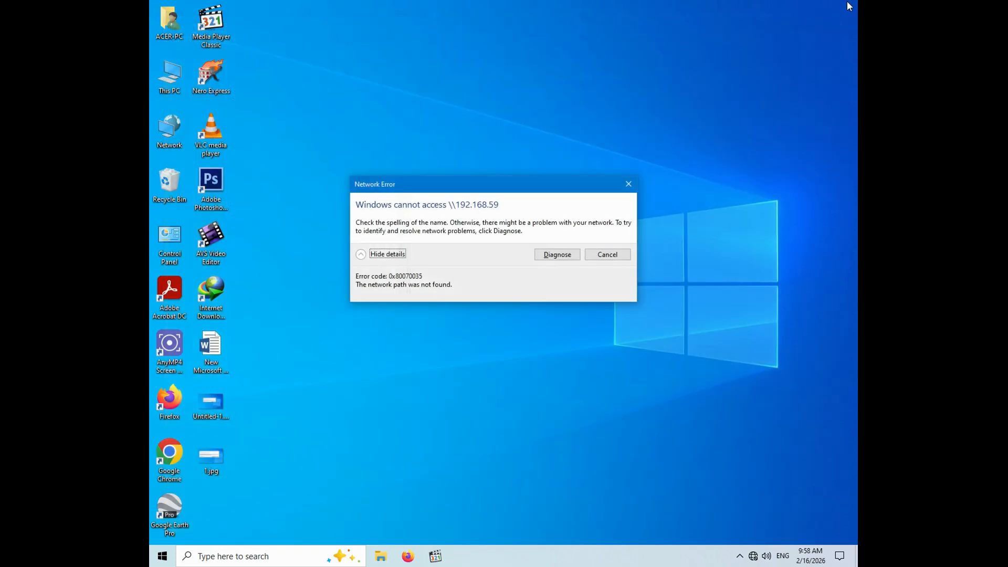
left_click(626, 186)
Open the network path \\192.168.1.59 with the Run command to test access to the shared computer
key("super+r")
type("\\\\192.168.1.59")
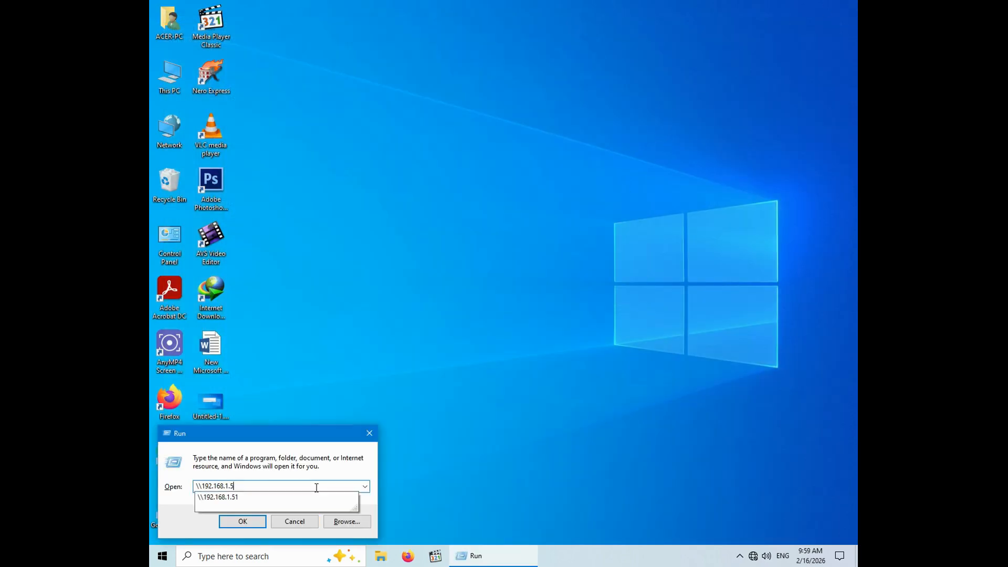
left_click(315, 484)
left_click(241, 521)
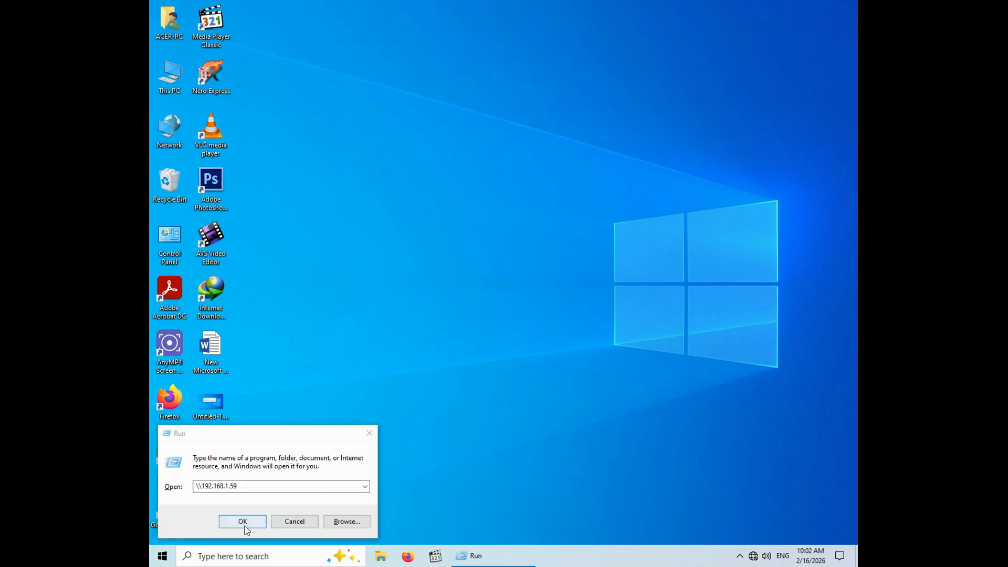
Access the shared computer at \\192.168.1.59 and check the contents of its data2026 folder
left_click(245, 522)
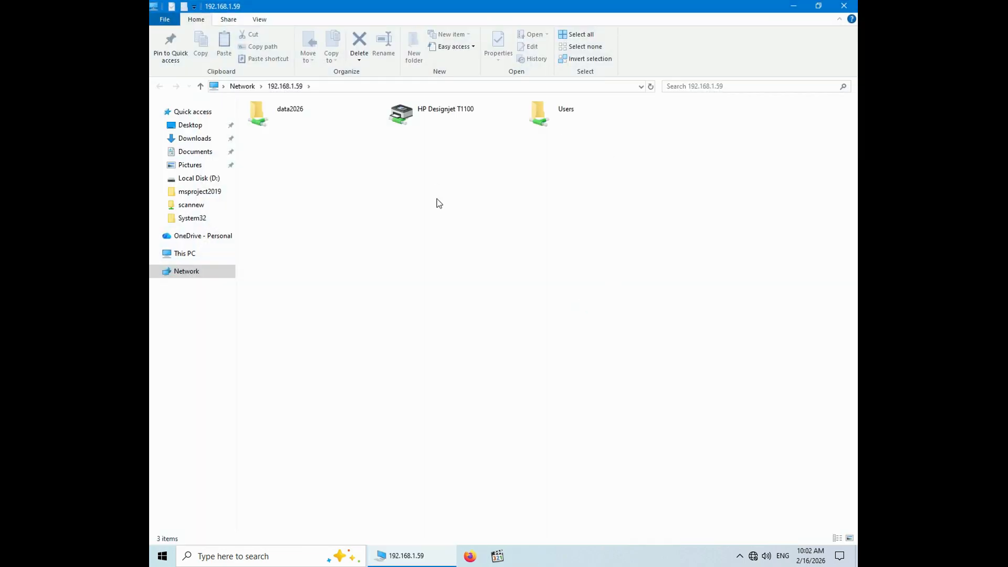
right_click(433, 206)
left_click(464, 249)
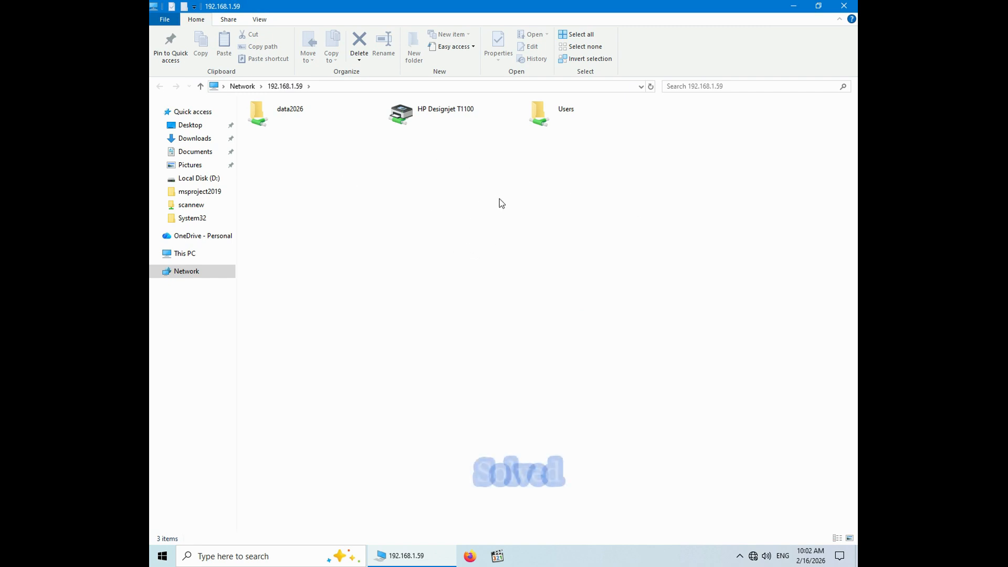
double_click(287, 120)
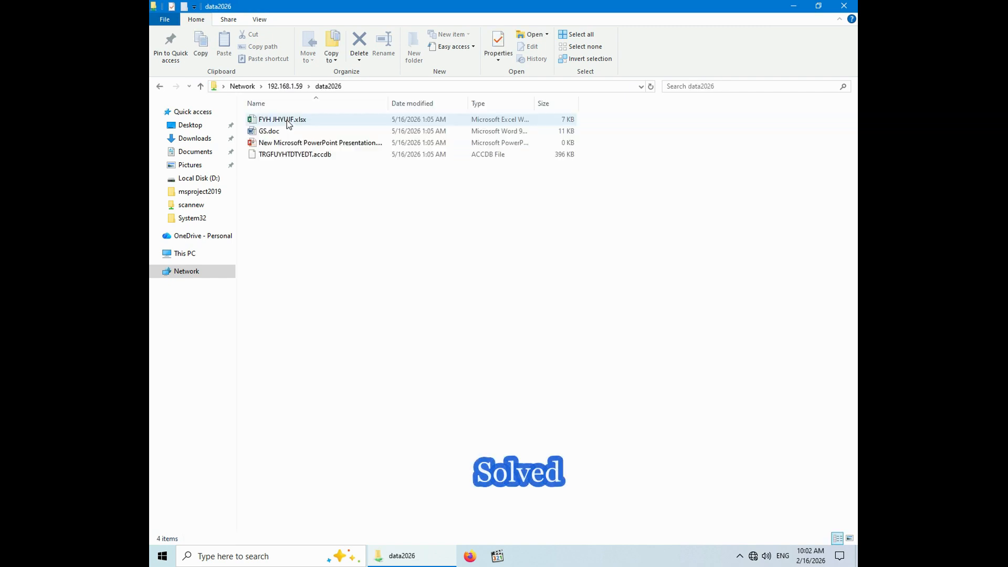
key("BackSpace")
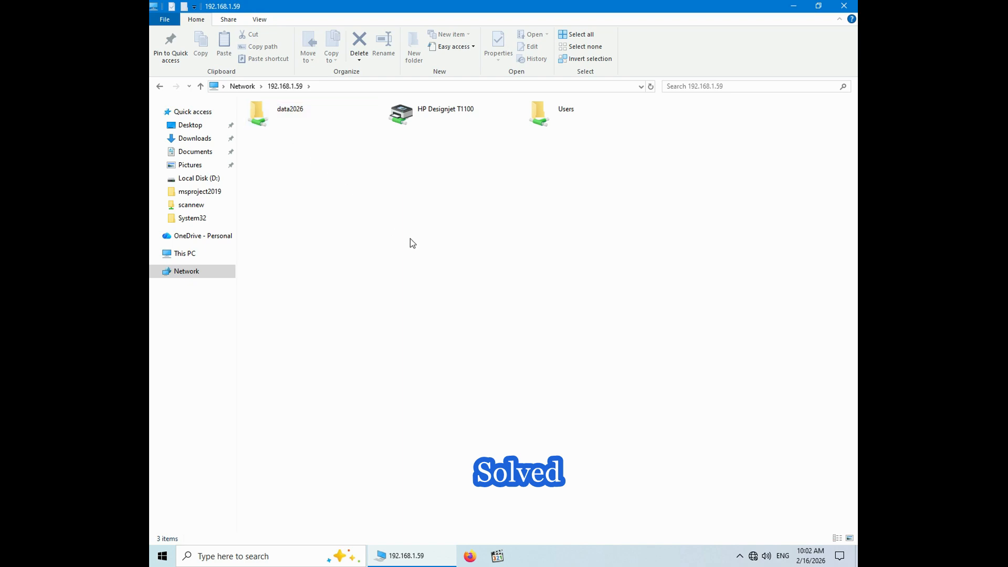
left_click(844, 6)
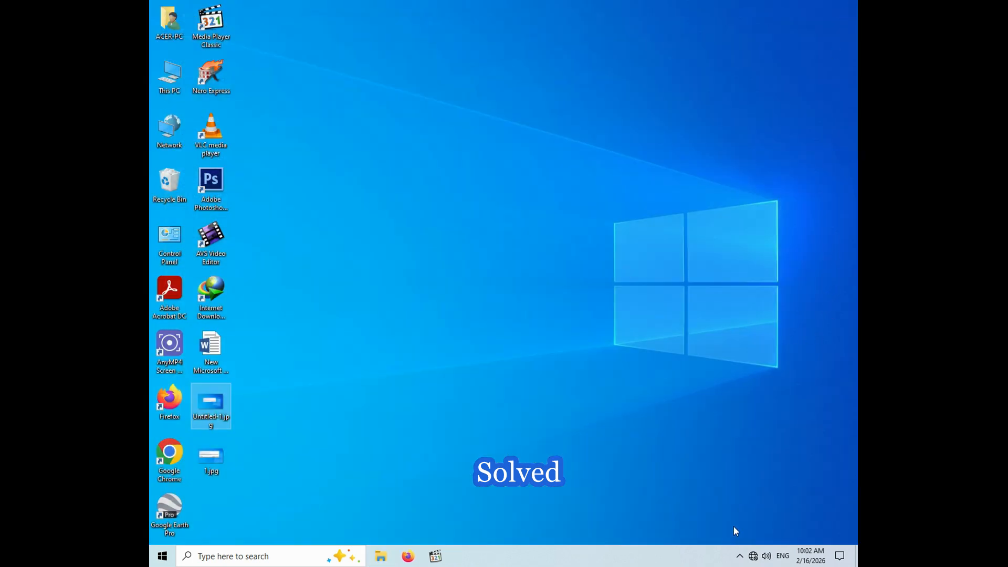
Browse the Network location to DESKTOP-67QK7FI and check that its data2026 shared folder opens
left_click(762, 514)
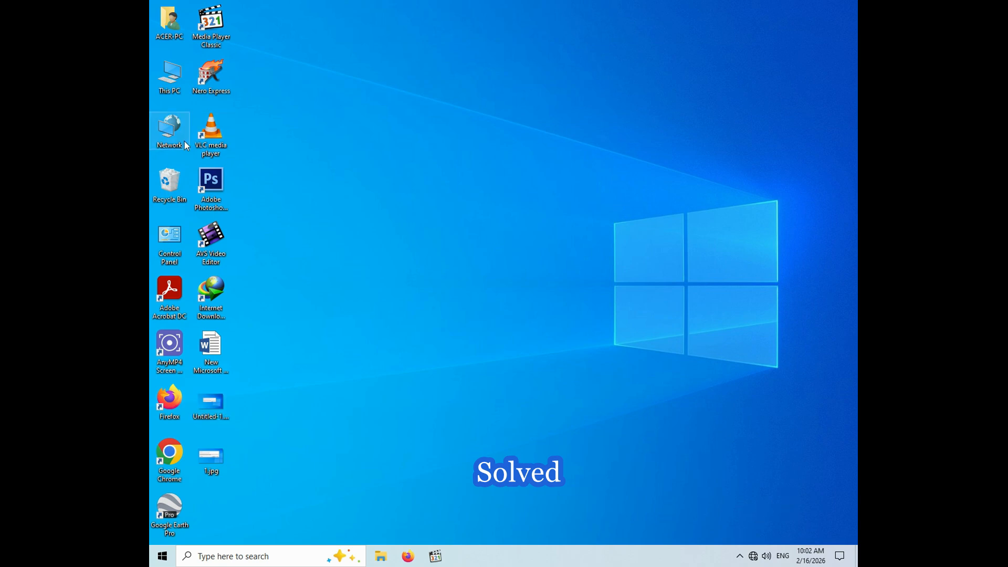
double_click(170, 132)
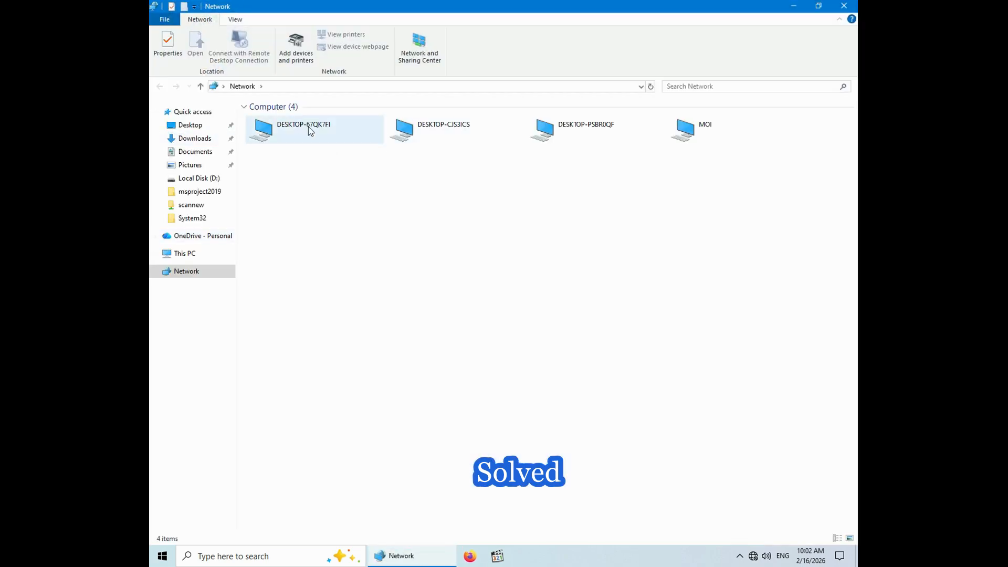
double_click(309, 134)
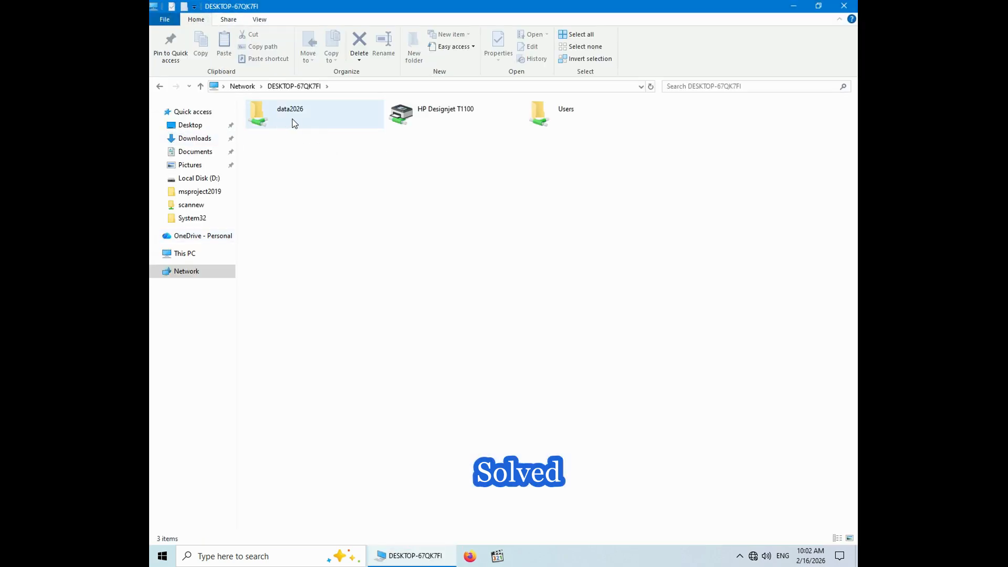
double_click(298, 120)
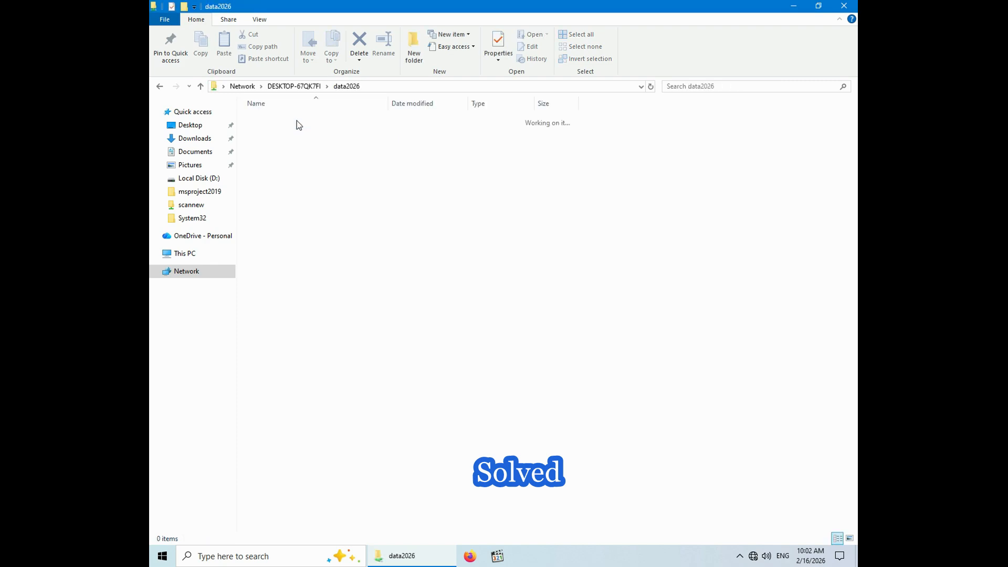
left_click(200, 88)
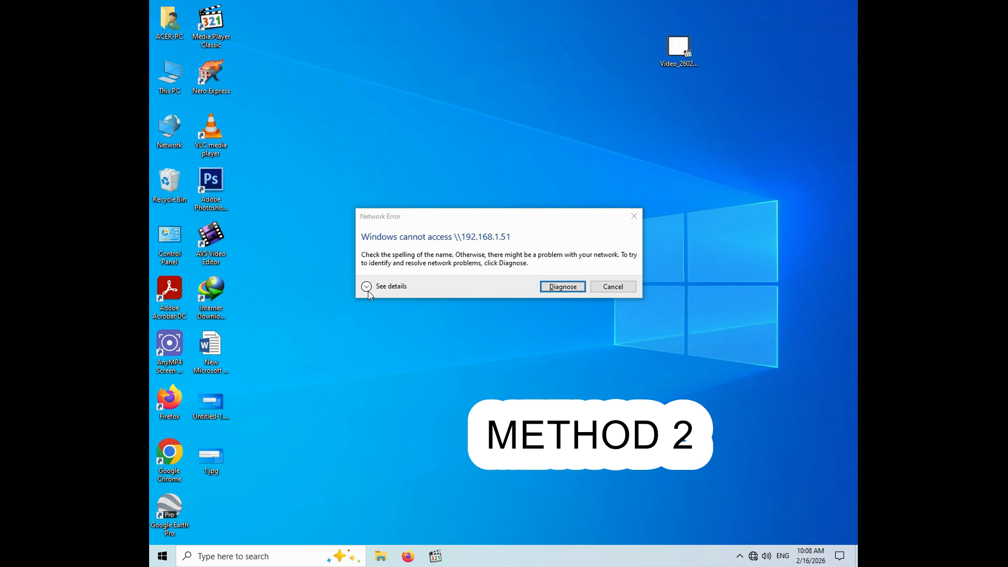
Show the details of the Network Error message for \\192.168.1.51 to read its error code
left_click(385, 286)
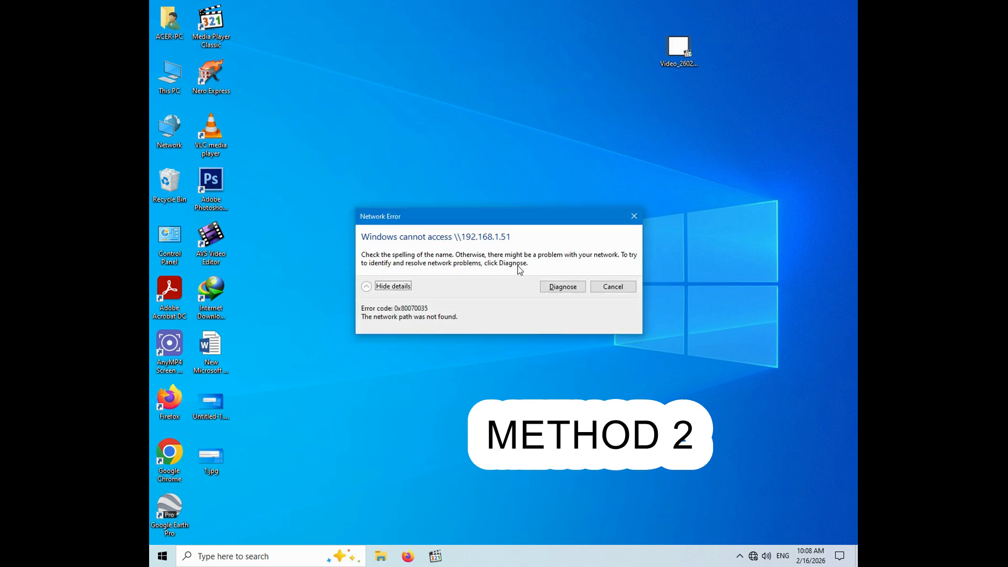
left_click(712, 495)
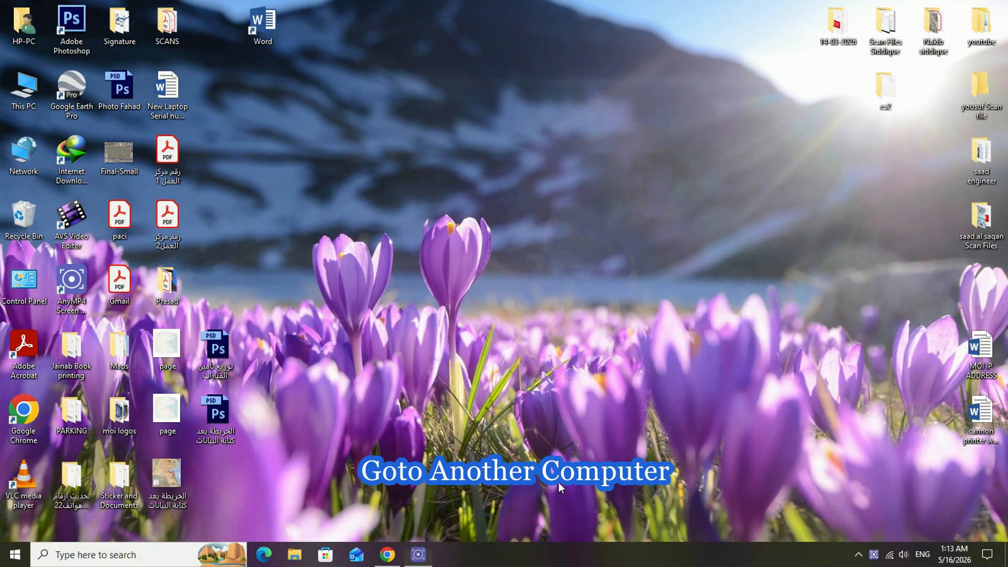
On the other computer, refresh the desktop, open Control Panel and display its items as large icons
right_click(370, 204)
left_click(427, 242)
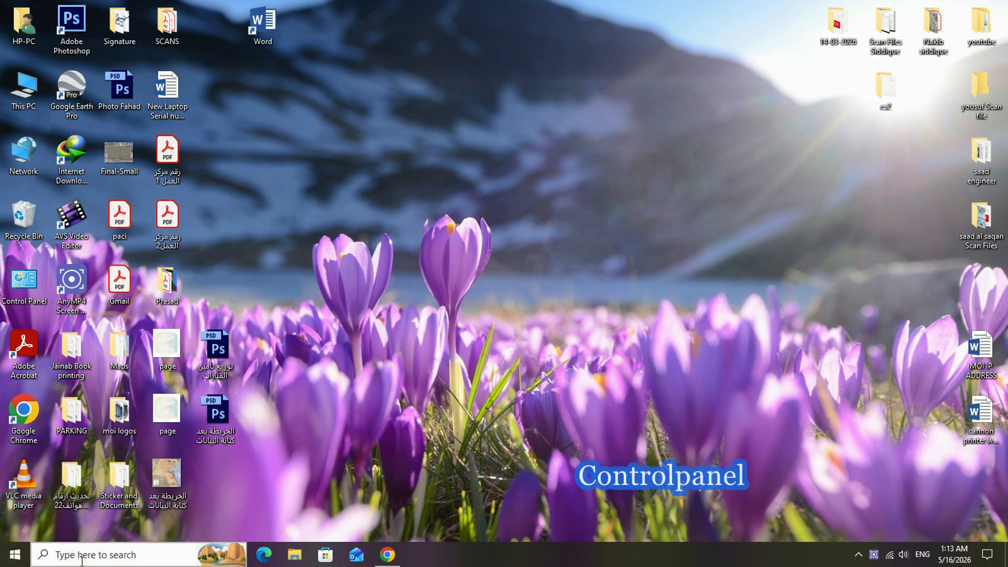
left_click(15, 555)
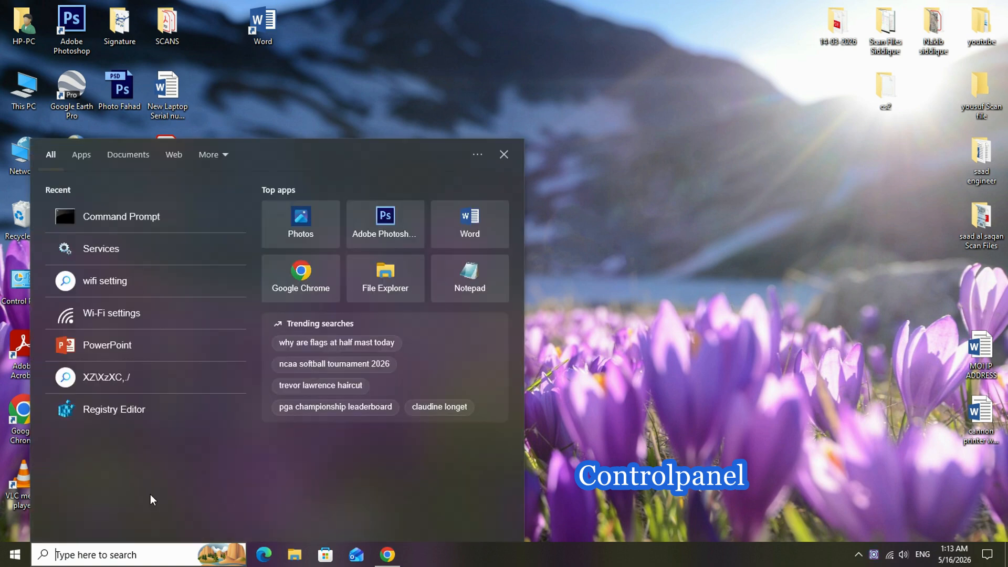
type("co")
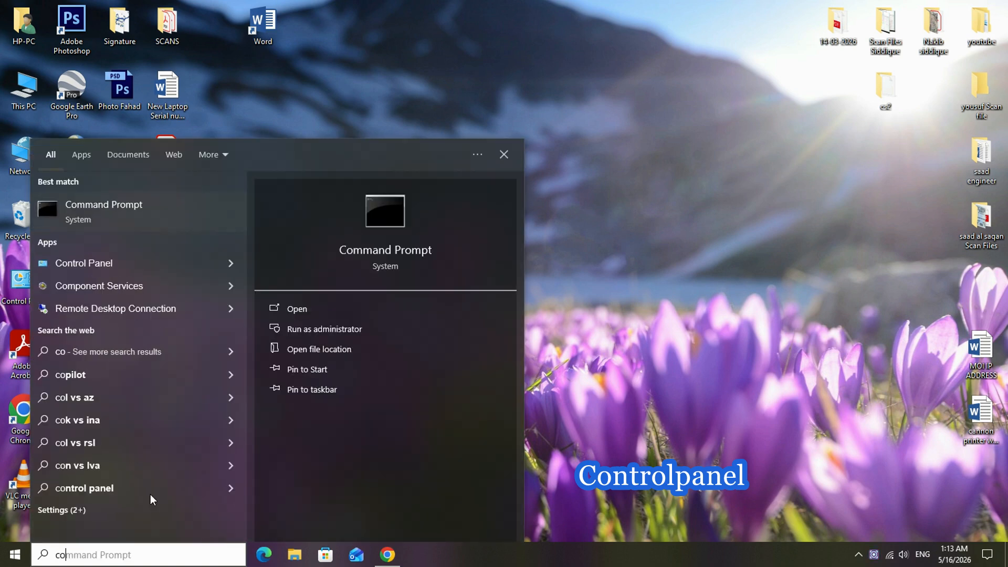
type("ntrol")
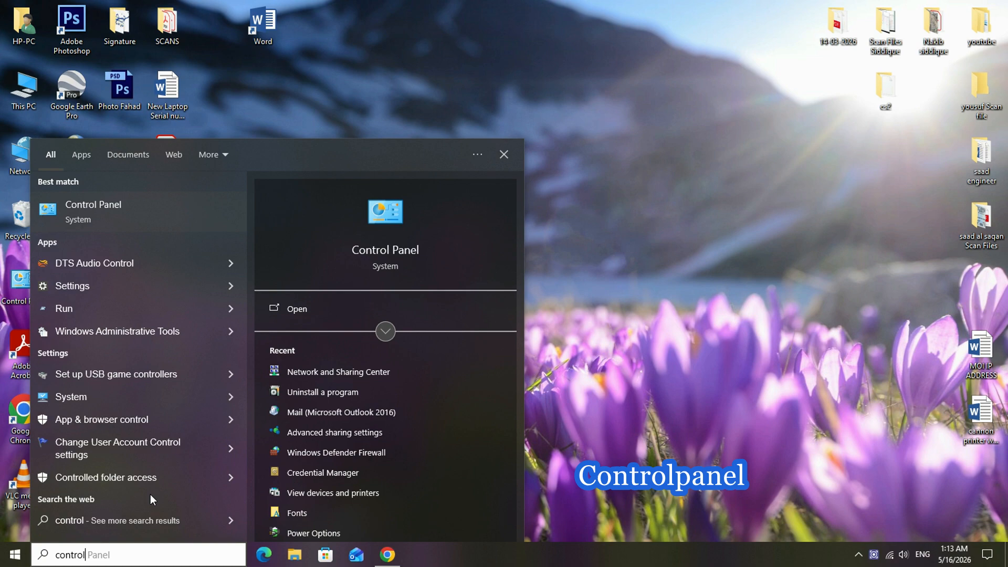
left_click(115, 217)
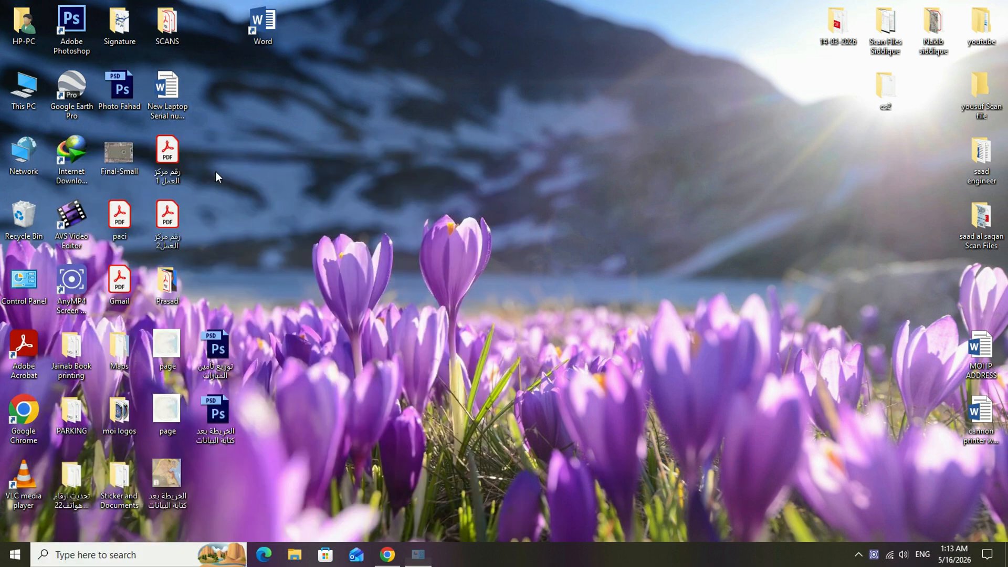
left_click(703, 59)
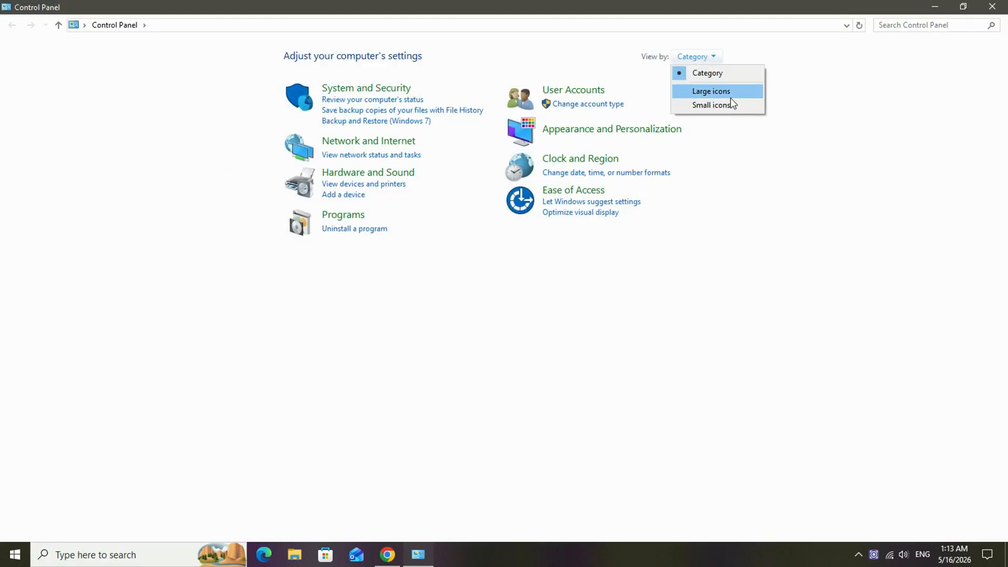
left_click(727, 91)
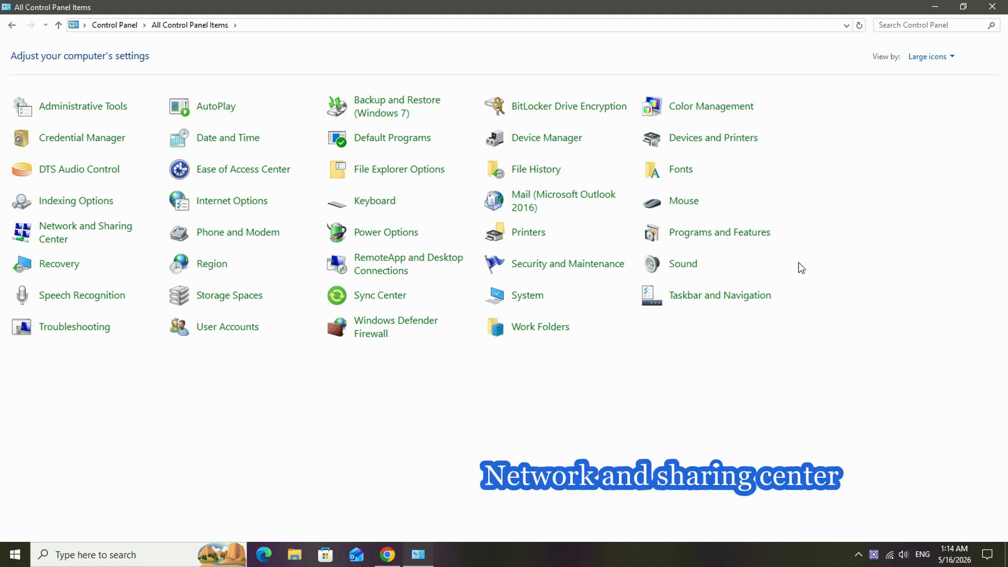
In the Network and Sharing Center's advanced sharing settings, turn on Public folder sharing for All Networks
left_click(65, 235)
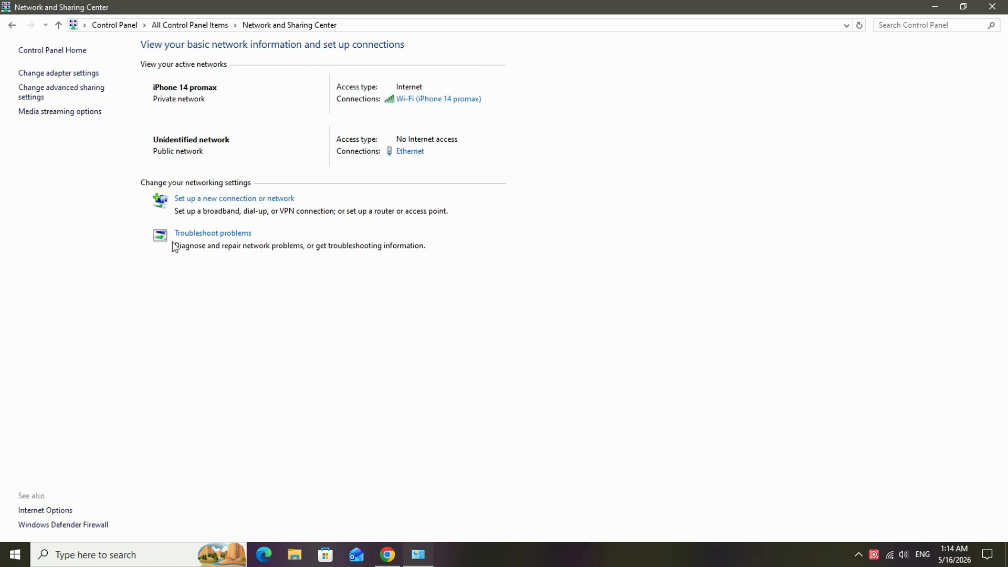
left_click(81, 97)
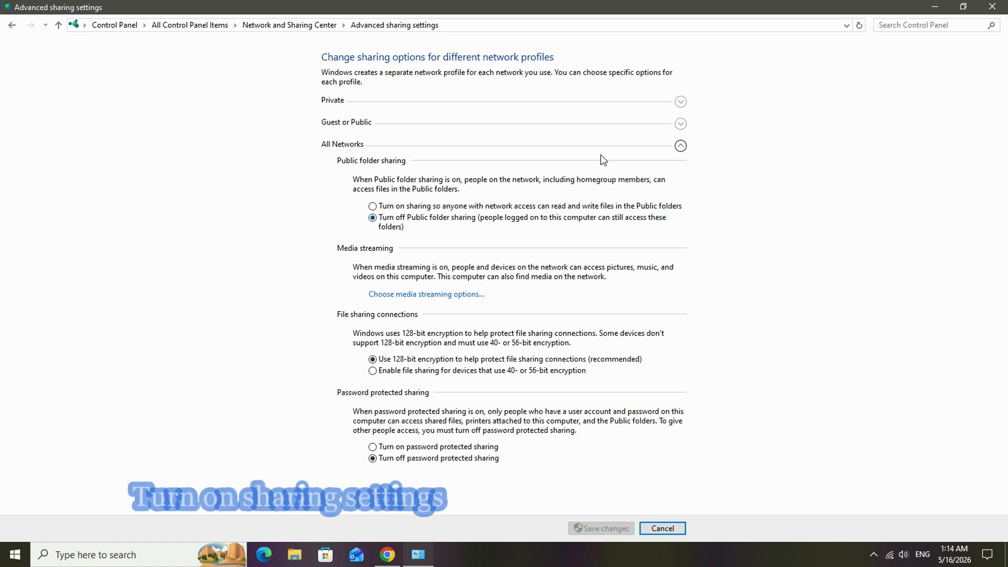
left_click(372, 207)
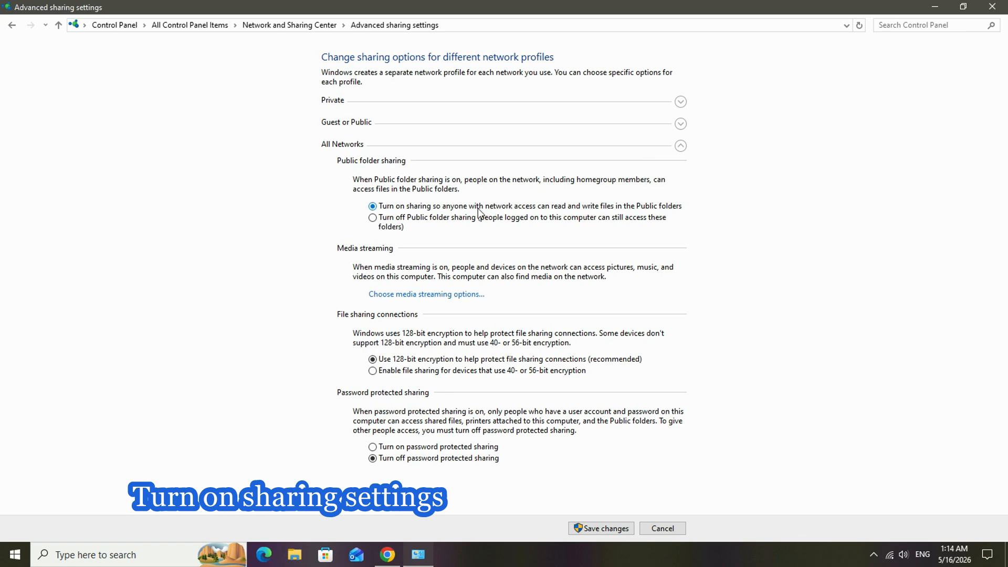
left_click(680, 146)
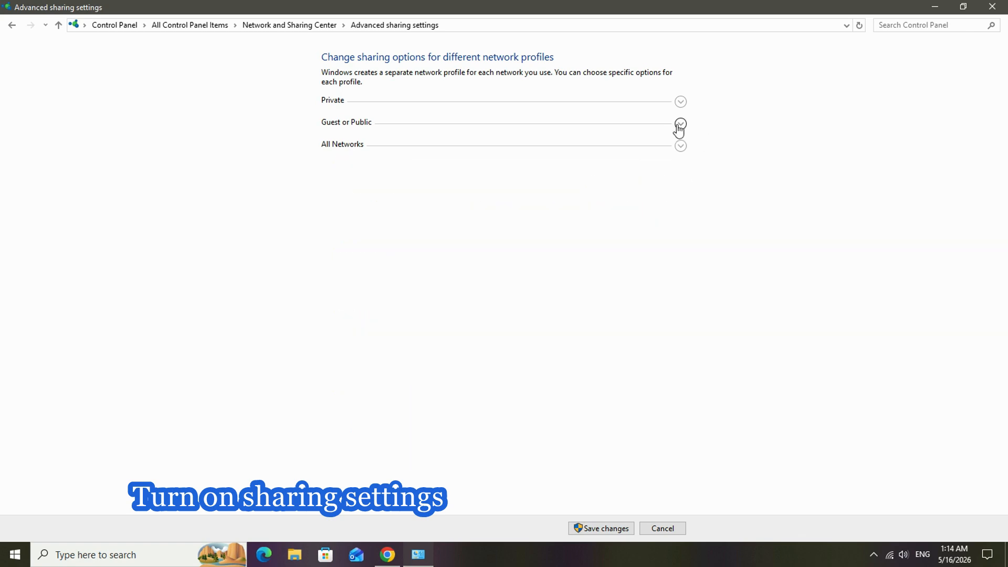
Ensure network discovery and file and printer sharing are on for the Guest or Public and Private profiles, and save the sharing changes
left_click(680, 126)
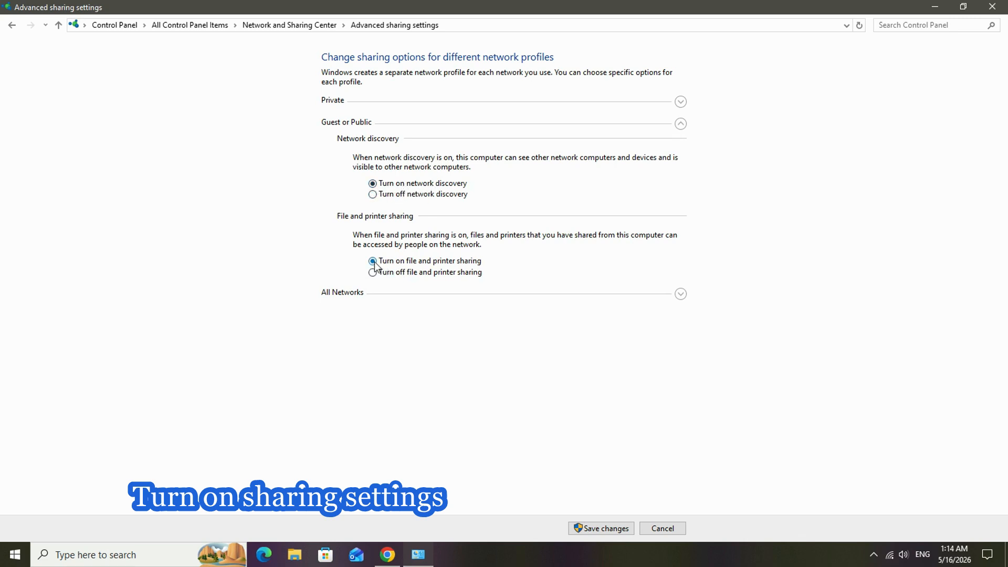
left_click(680, 124)
left_click(680, 102)
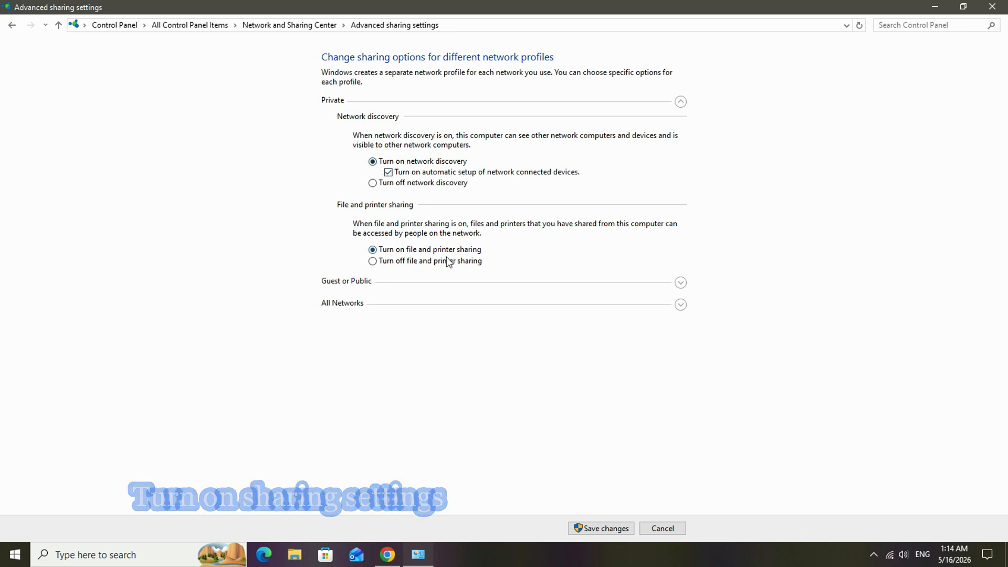
left_click(682, 103)
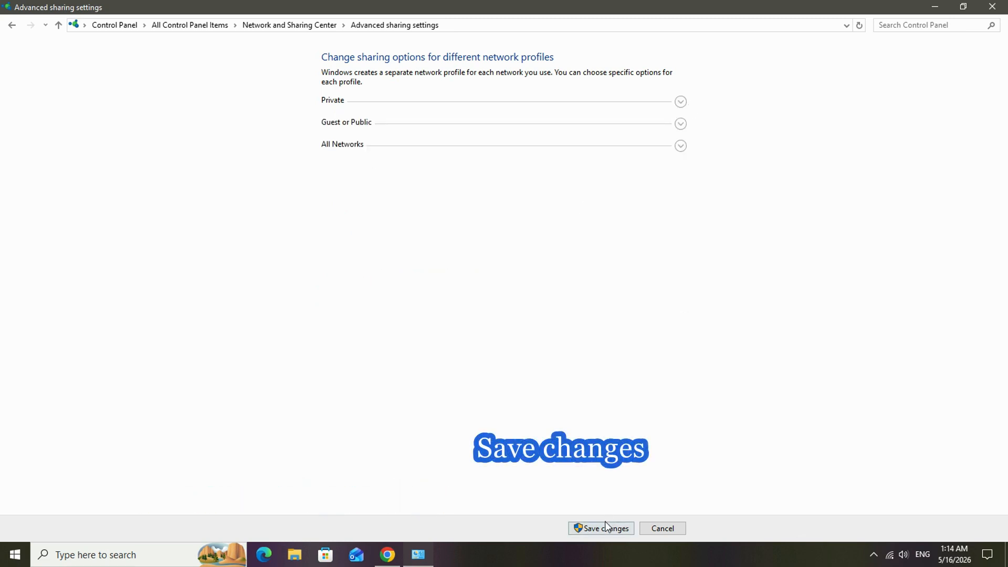
left_click(593, 529)
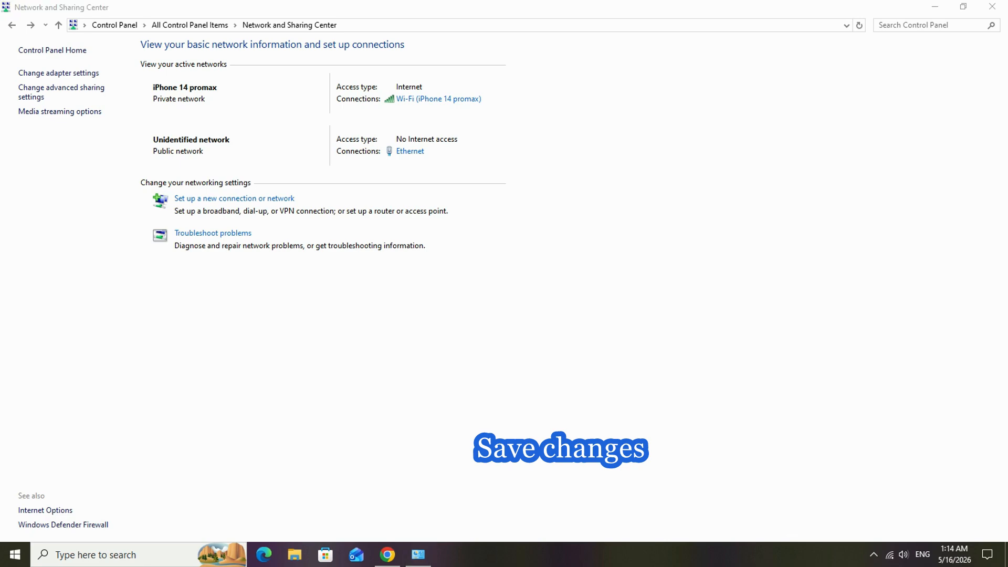
left_click(992, 6)
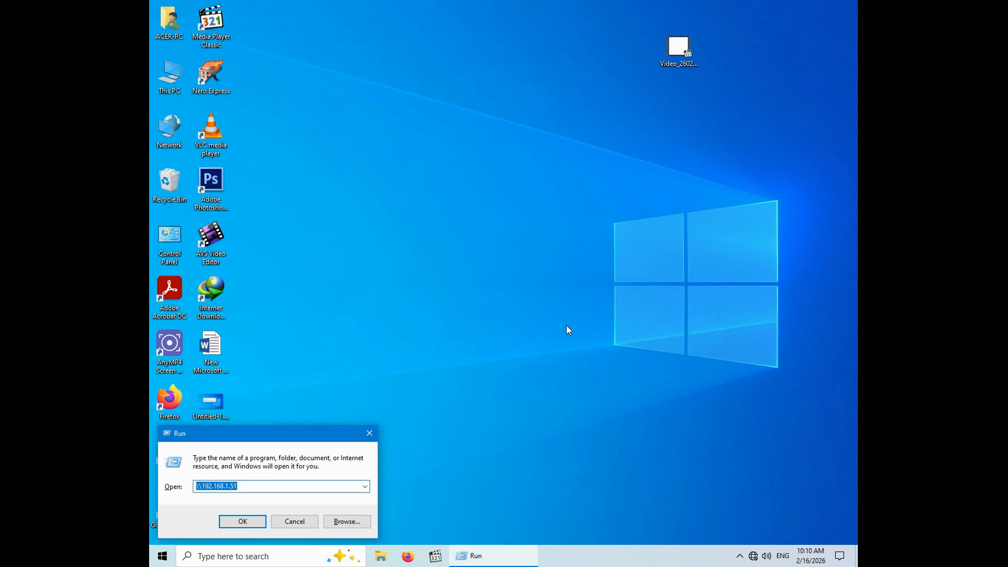
Back on the first computer, open \\192.168.1.51 with the Run command and check its scans shared folder
left_click(245, 520)
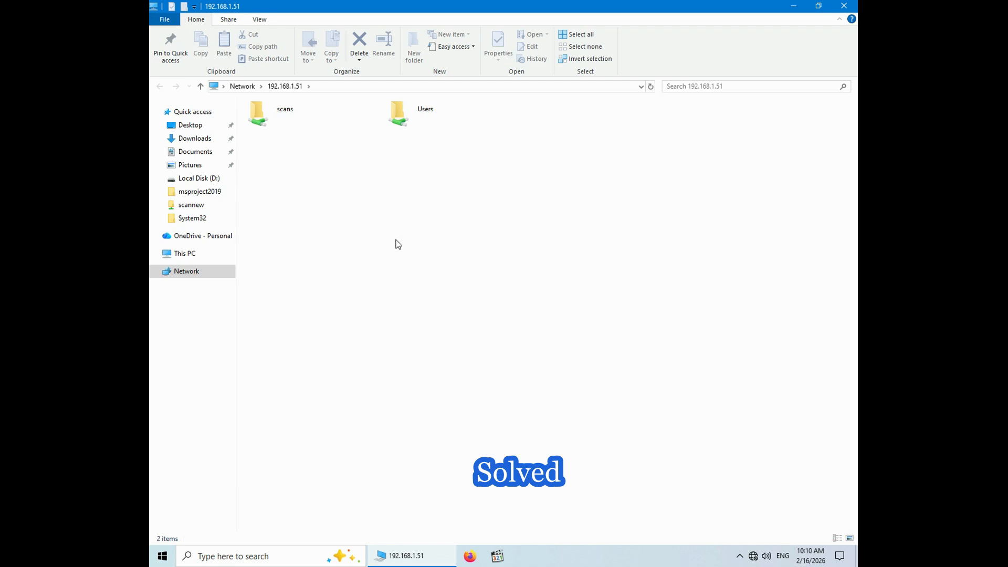
double_click(291, 118)
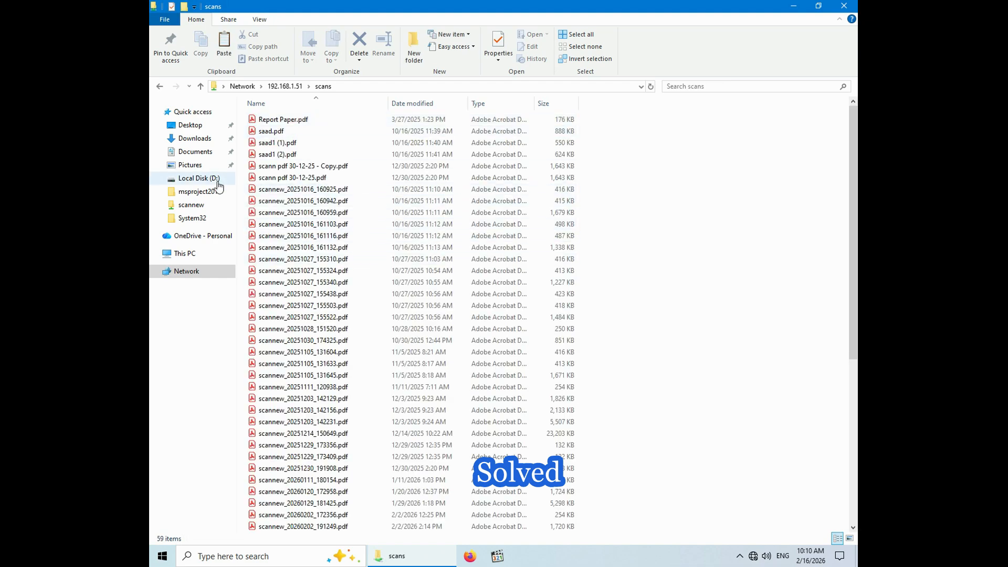
left_click(201, 87)
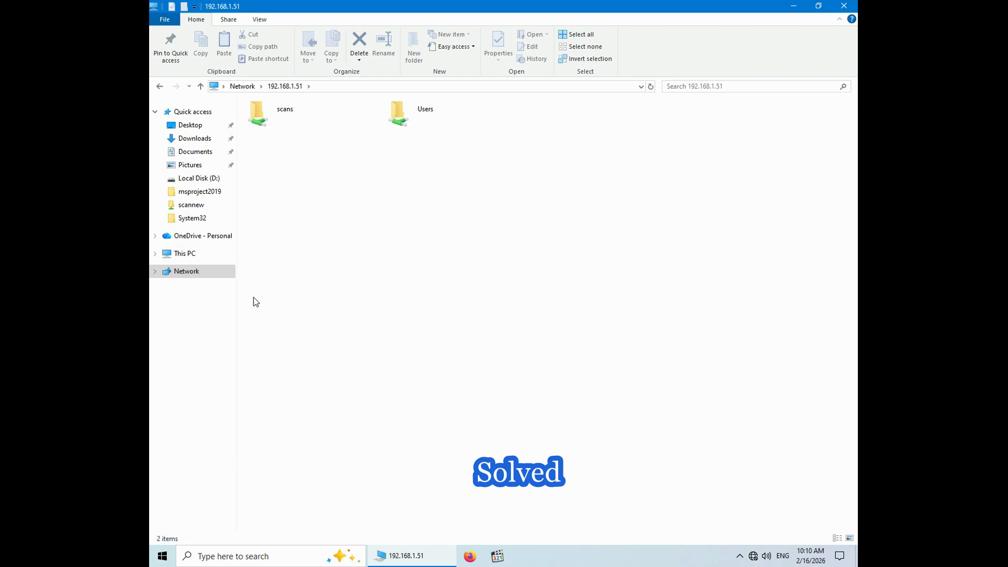
left_click(214, 280)
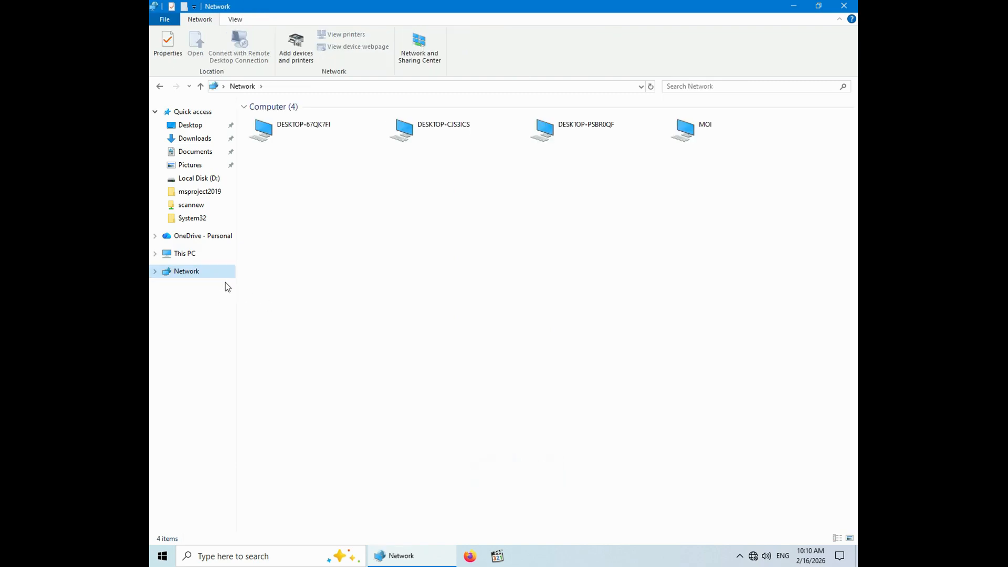
key("alt+F4")
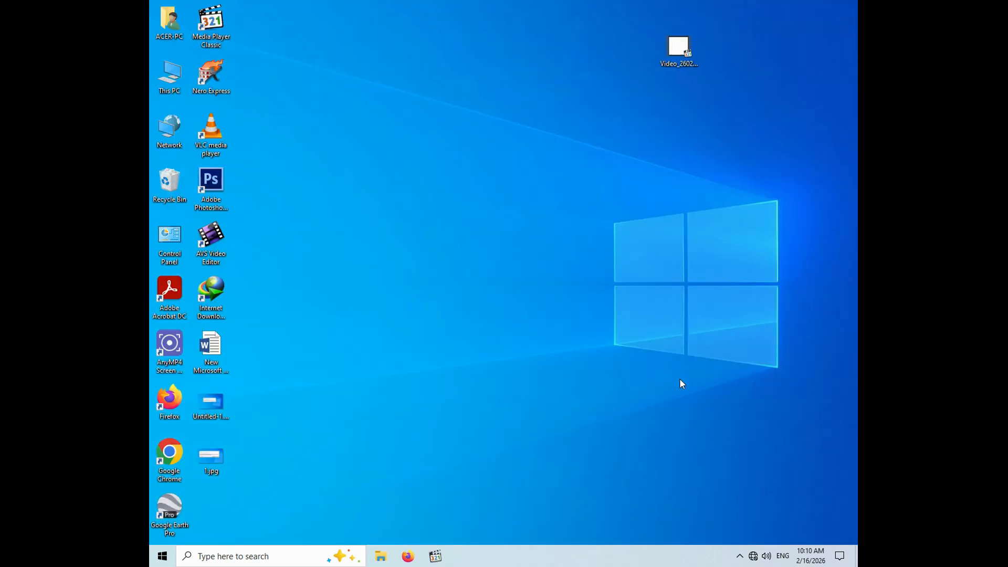
Browse the Network location to DESKTOP-CJS3ICS and check that its scans shared folder opens
double_click(166, 134)
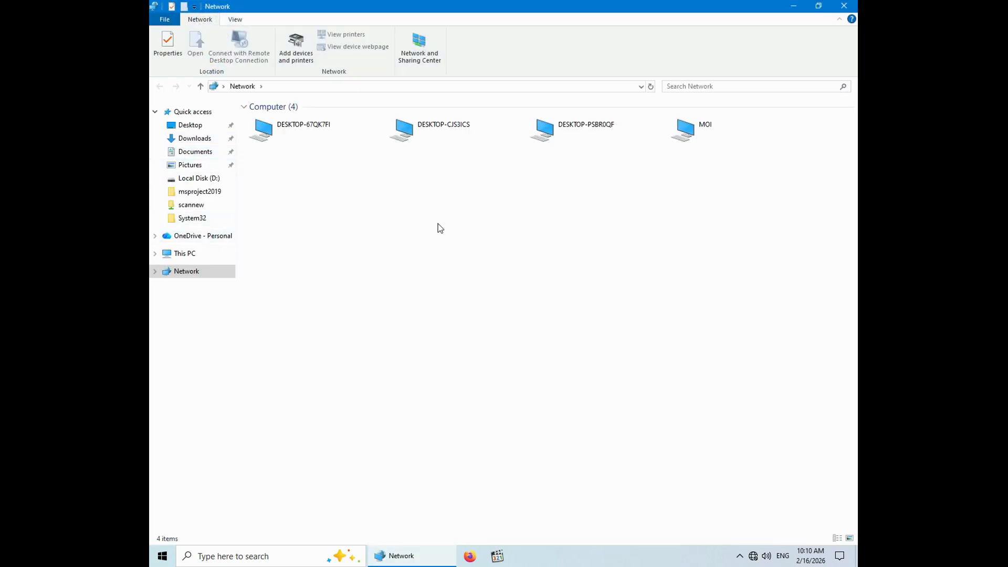
double_click(430, 134)
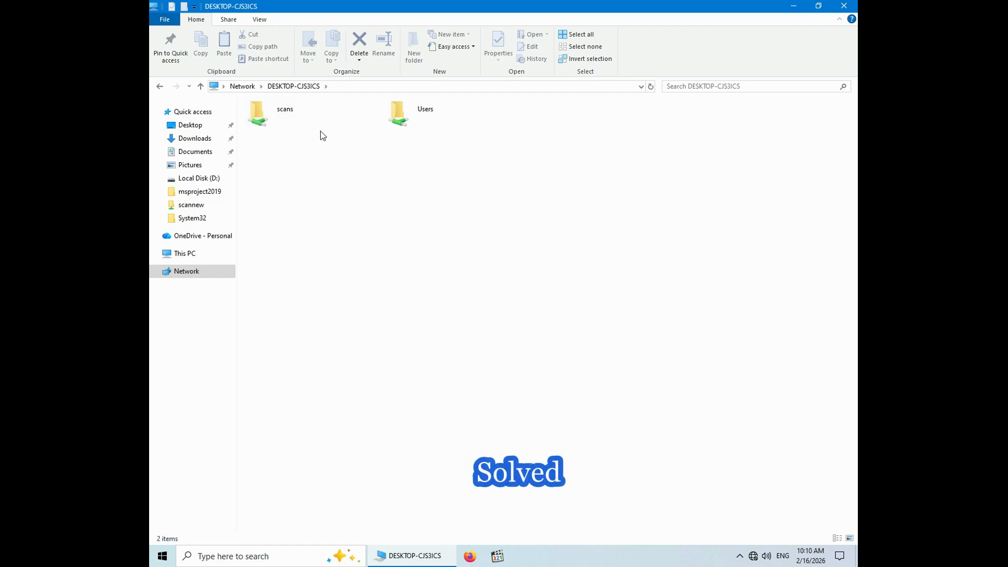
double_click(279, 120)
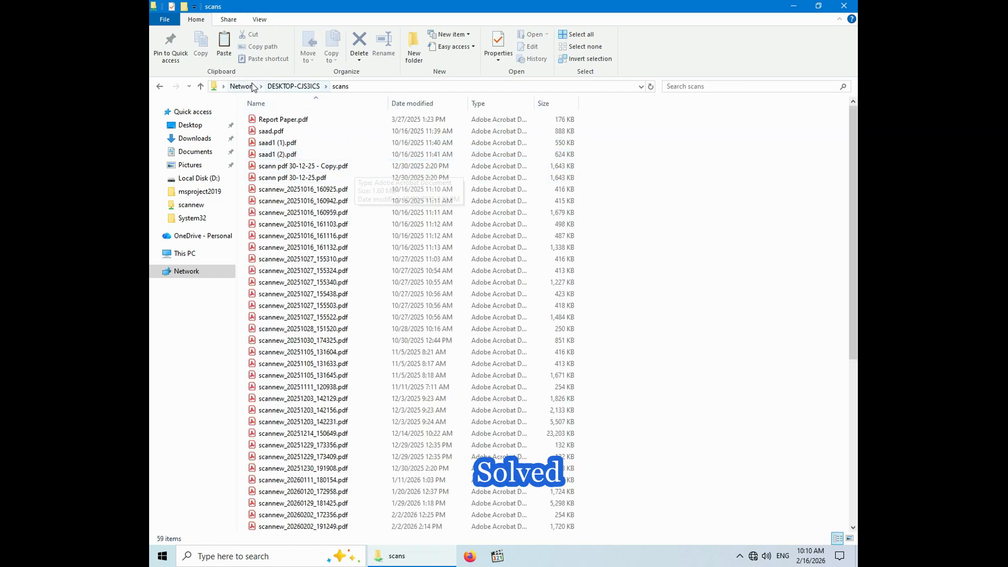
left_click(201, 86)
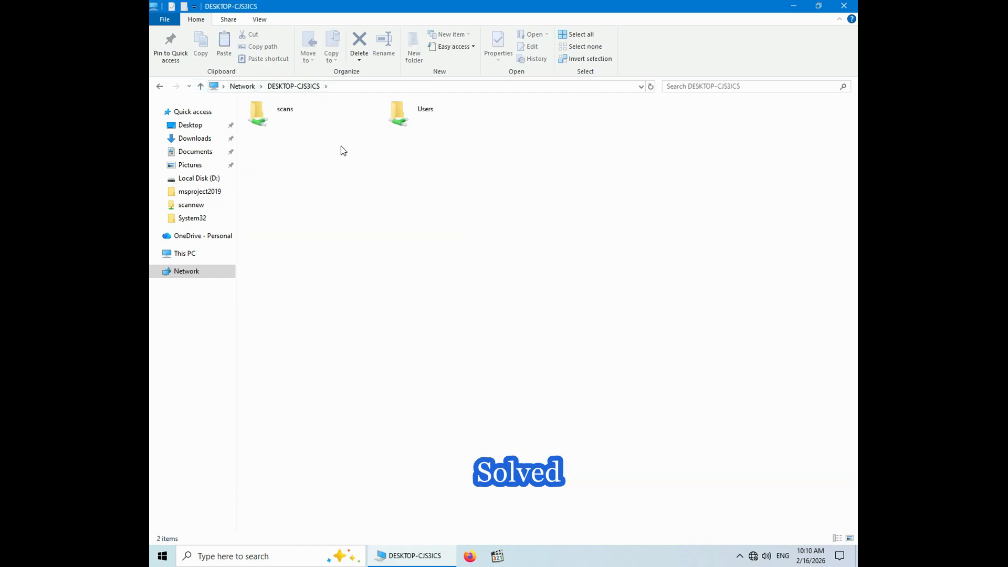